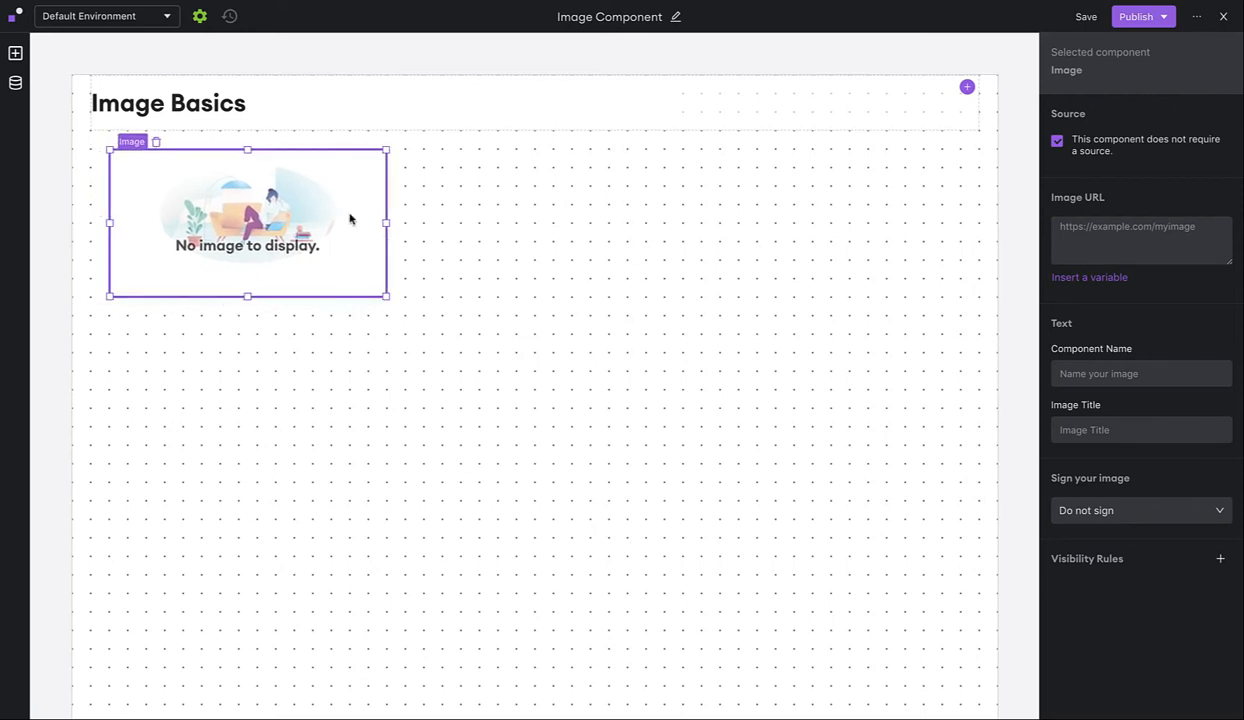
{"action": "left_click", "coordinate": [1111, 231]}
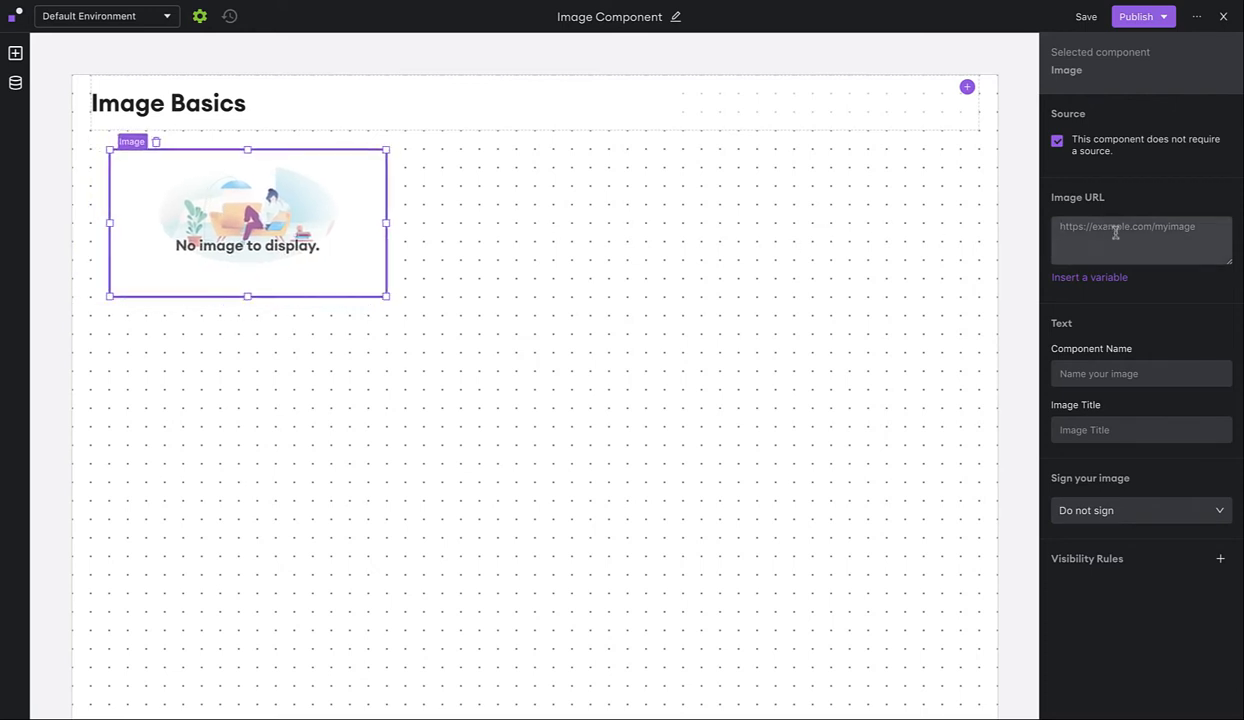
{"action": "type", "text": "https://assets.website-files.com/5e16e741cb9d518257df641c/5e2e21195b8bedc189b802e8_logo_lightbackground.svg"}
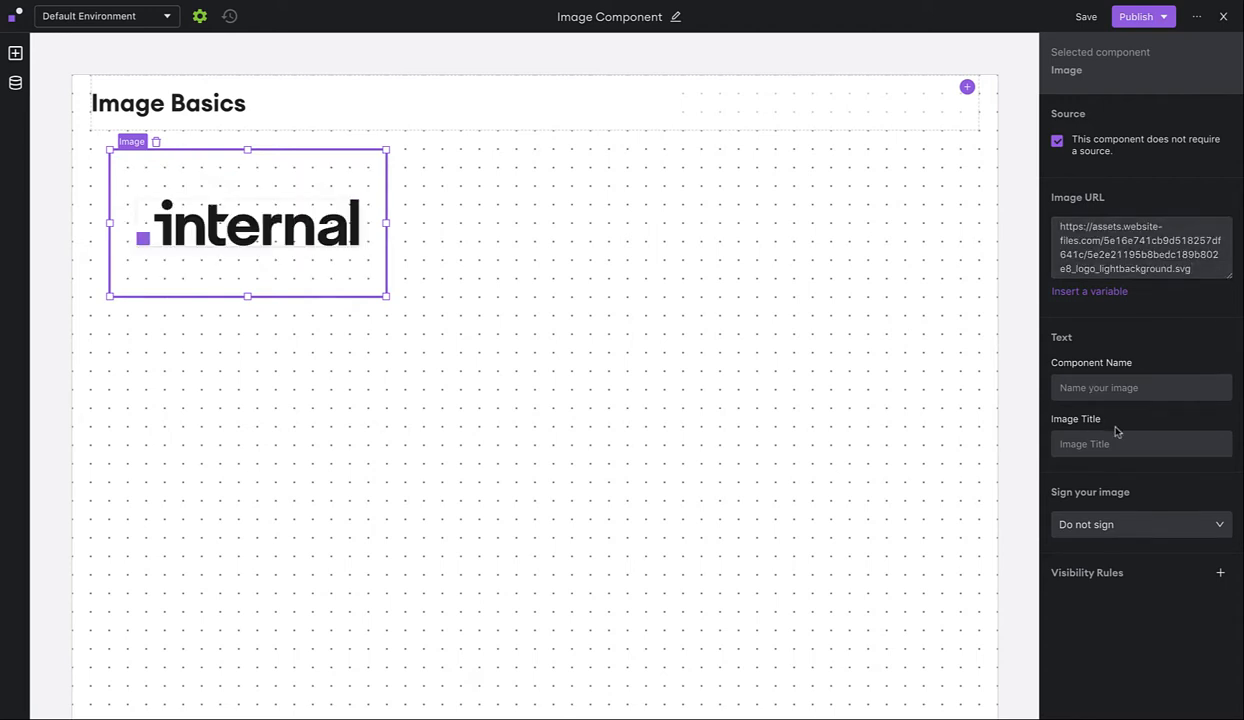
{"action": "left_click", "coordinate": [1131, 521]}
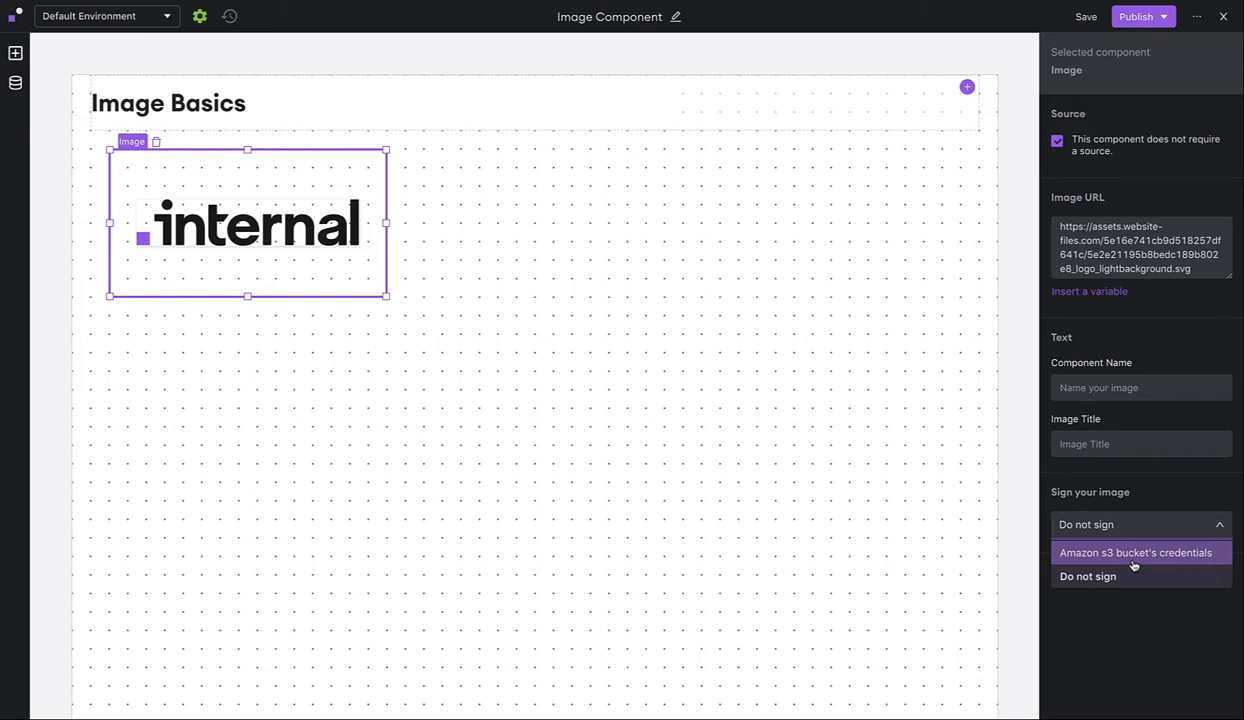
{"action": "left_click", "coordinate": [1148, 500]}
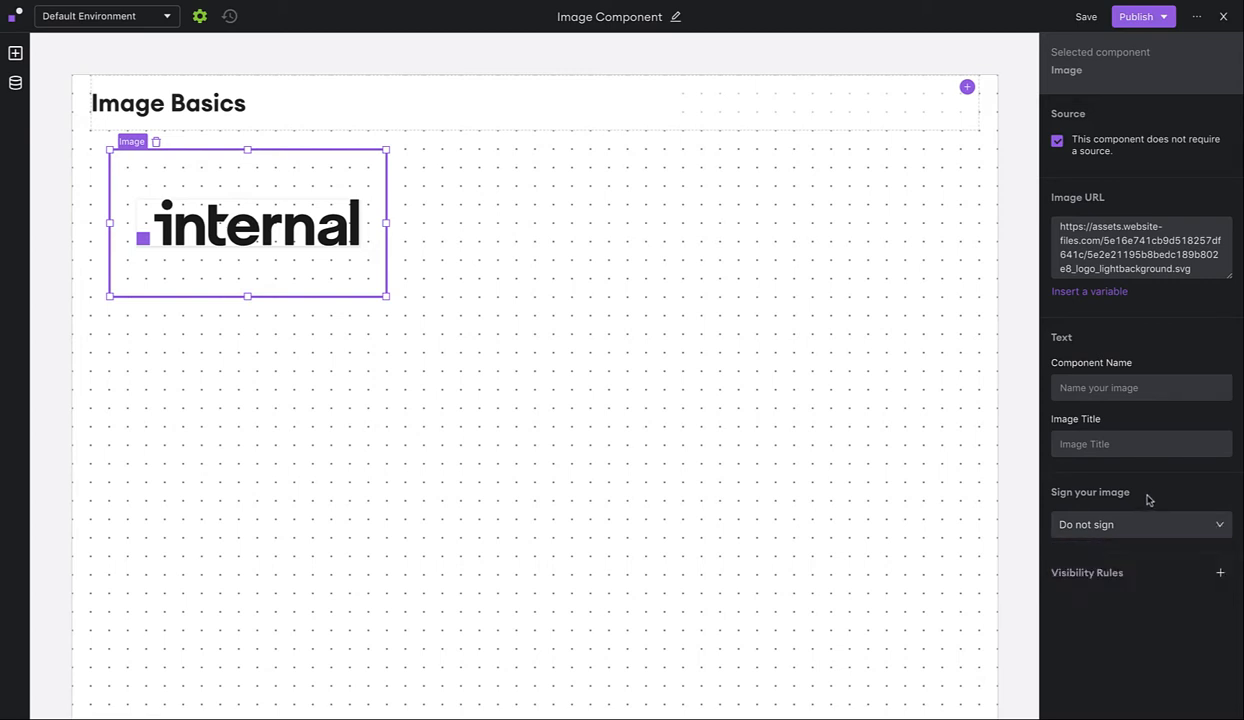
- Add a table below the logo, using the Images datasource and the List Listing Images records function
{"action": "left_click", "coordinate": [16, 56]}
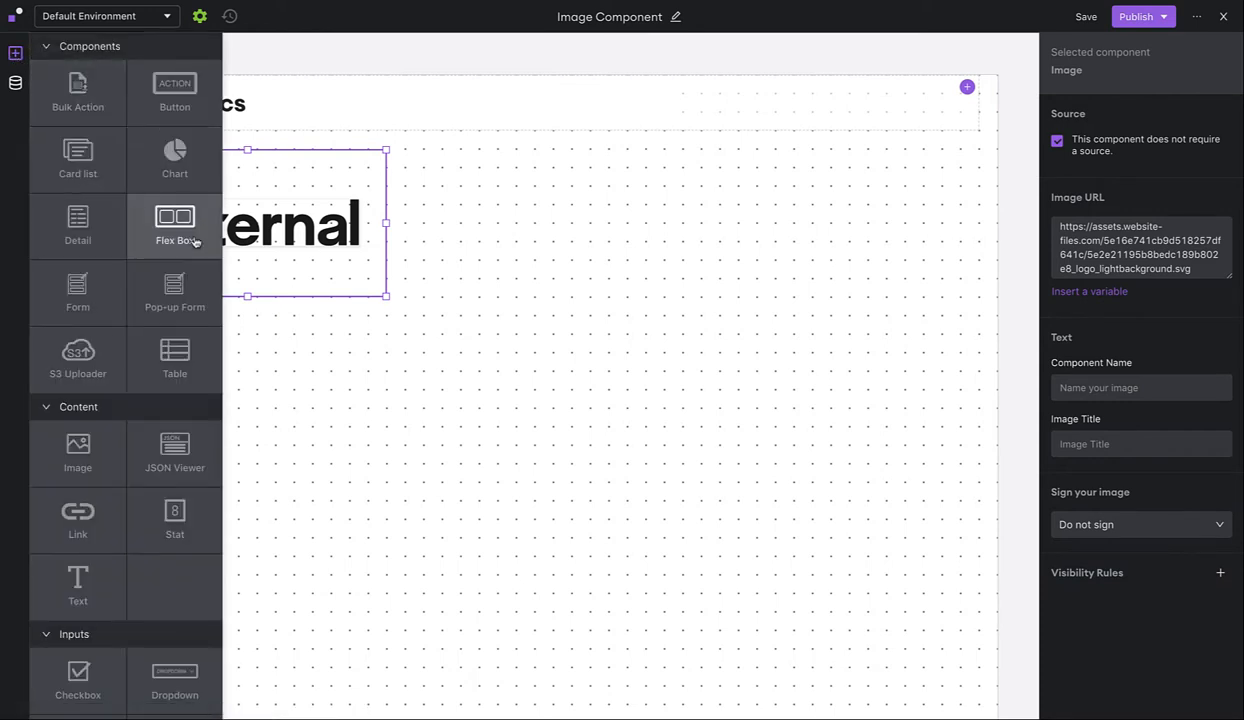
{"action": "left_click_drag", "start_coordinate": [172, 352], "coordinate": [390, 371]}
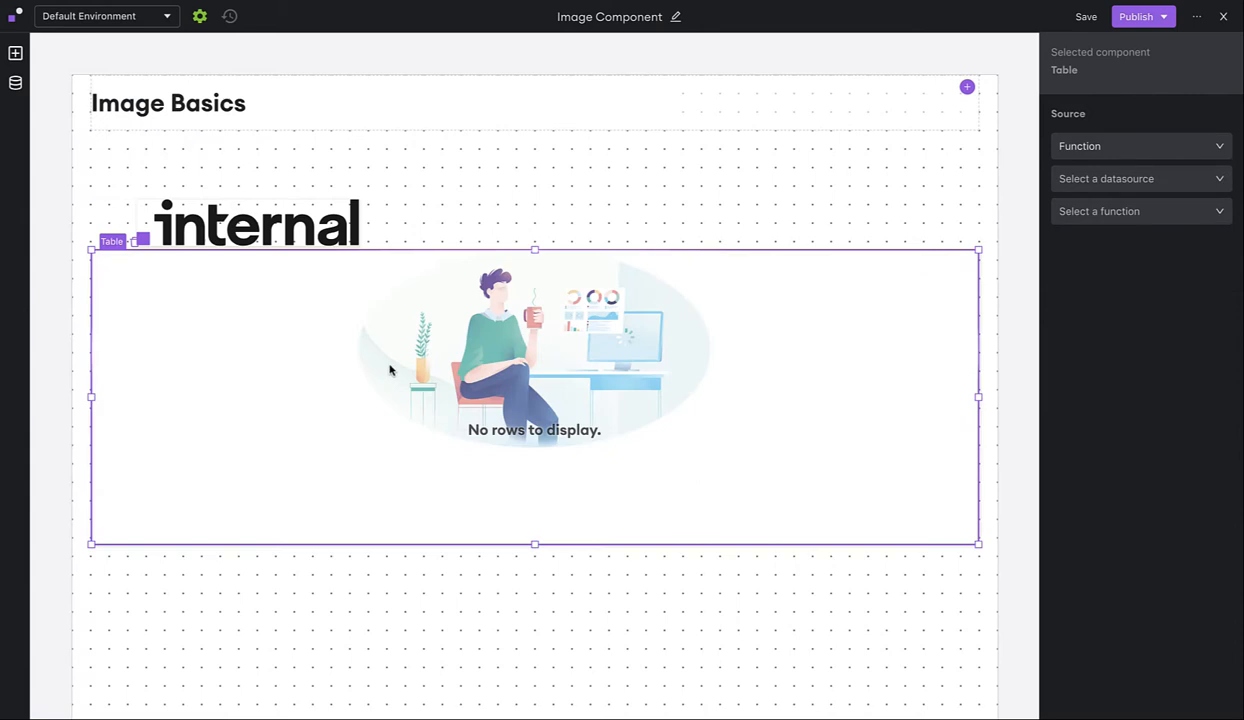
{"action": "left_click", "coordinate": [1097, 180]}
{"action": "left_click", "coordinate": [1128, 289]}
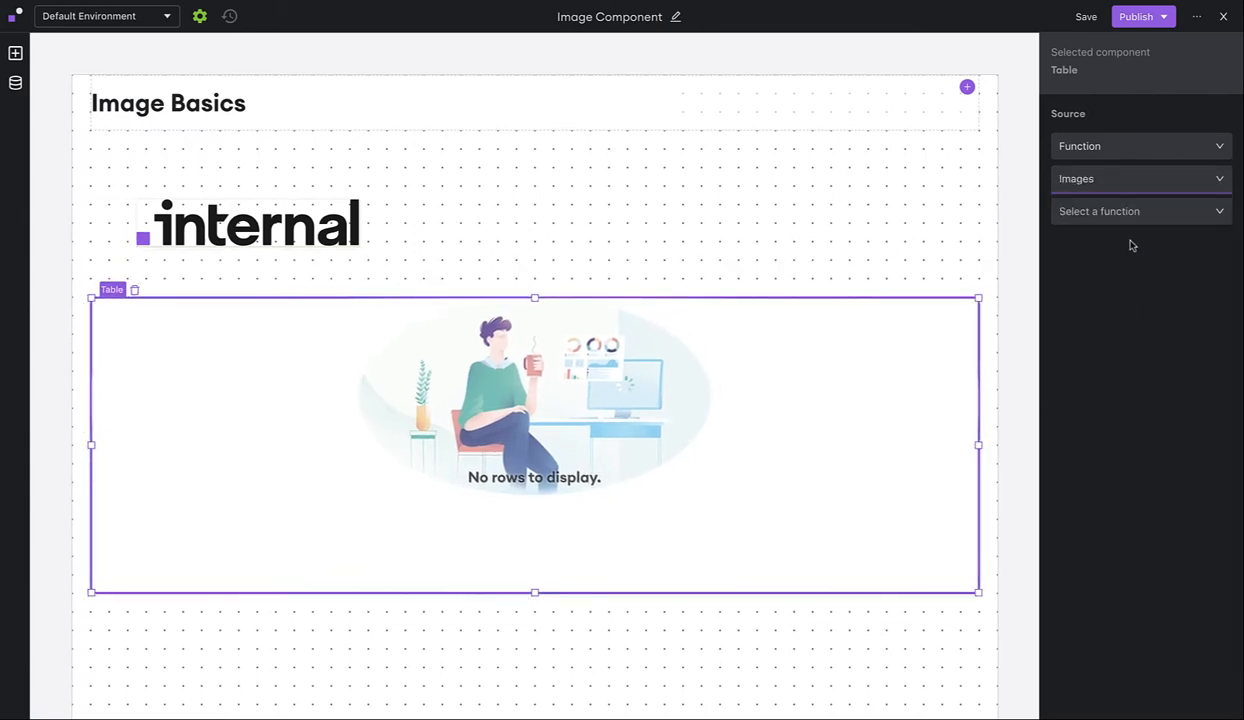
{"action": "left_click", "coordinate": [1113, 215]}
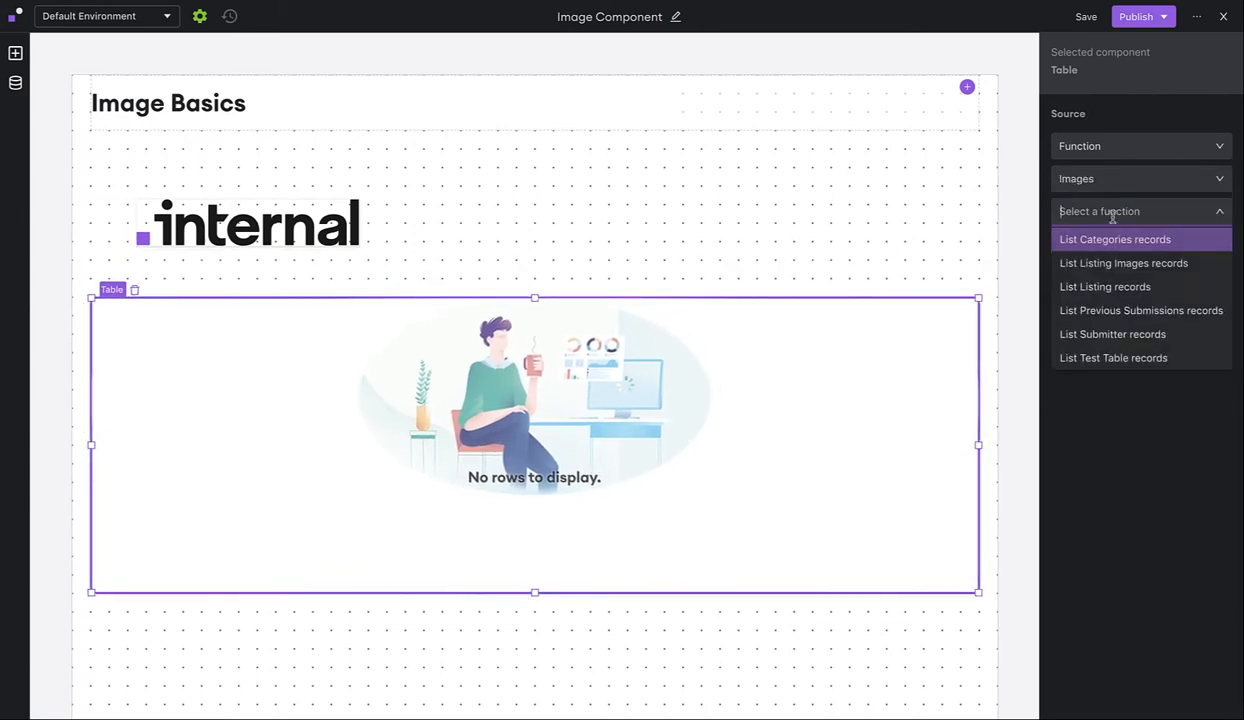
{"action": "left_click", "coordinate": [1120, 265]}
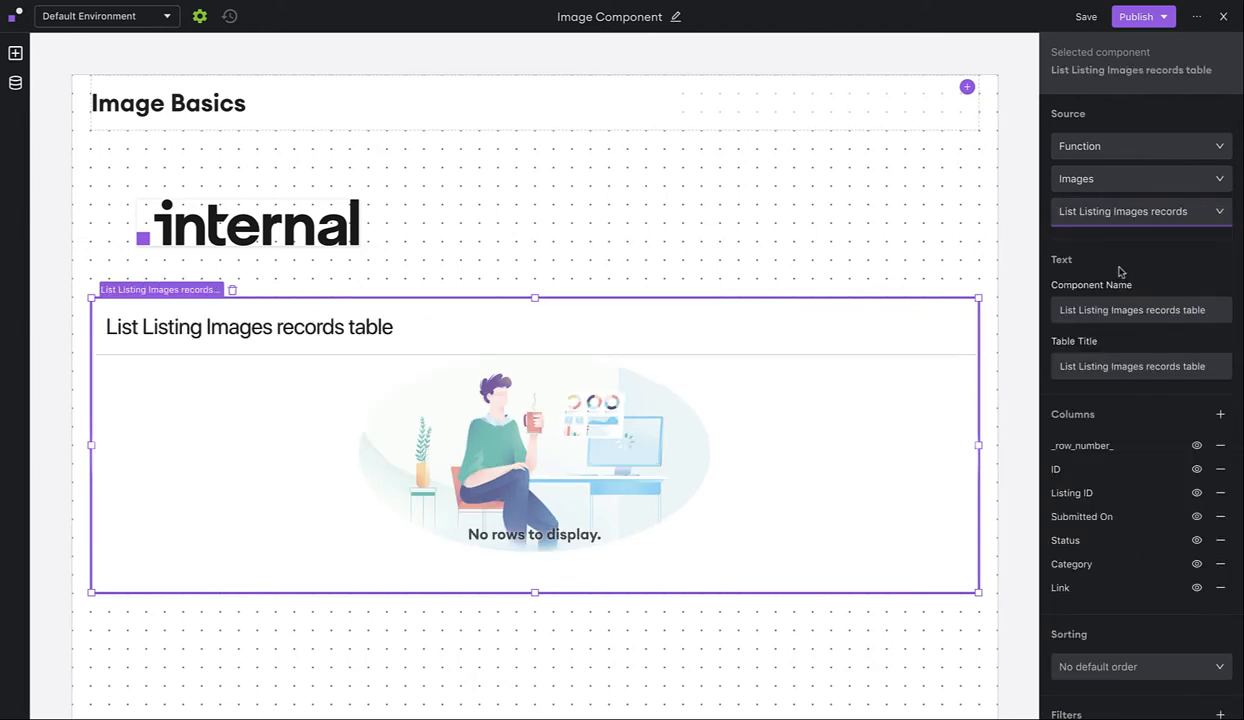
- Hide the table's _row_number_ and ID columns and add an Image component as a new column
{"action": "left_click", "coordinate": [1196, 447]}
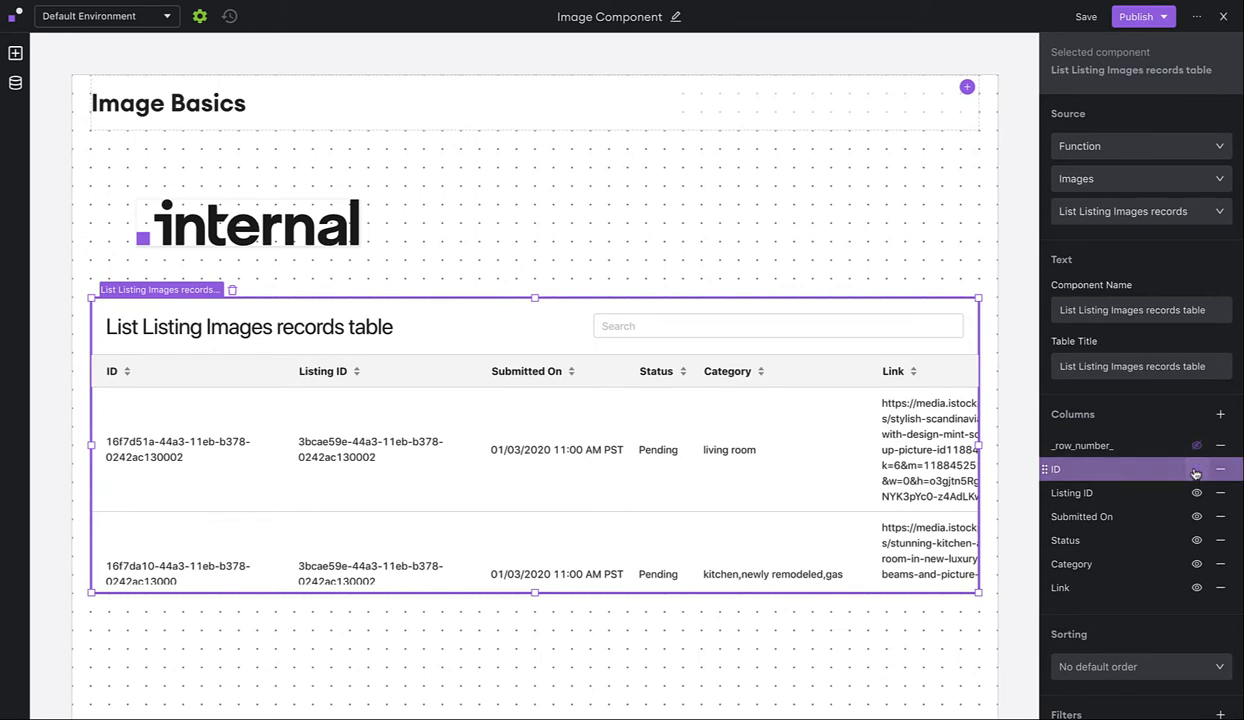
{"action": "left_click", "coordinate": [1196, 469]}
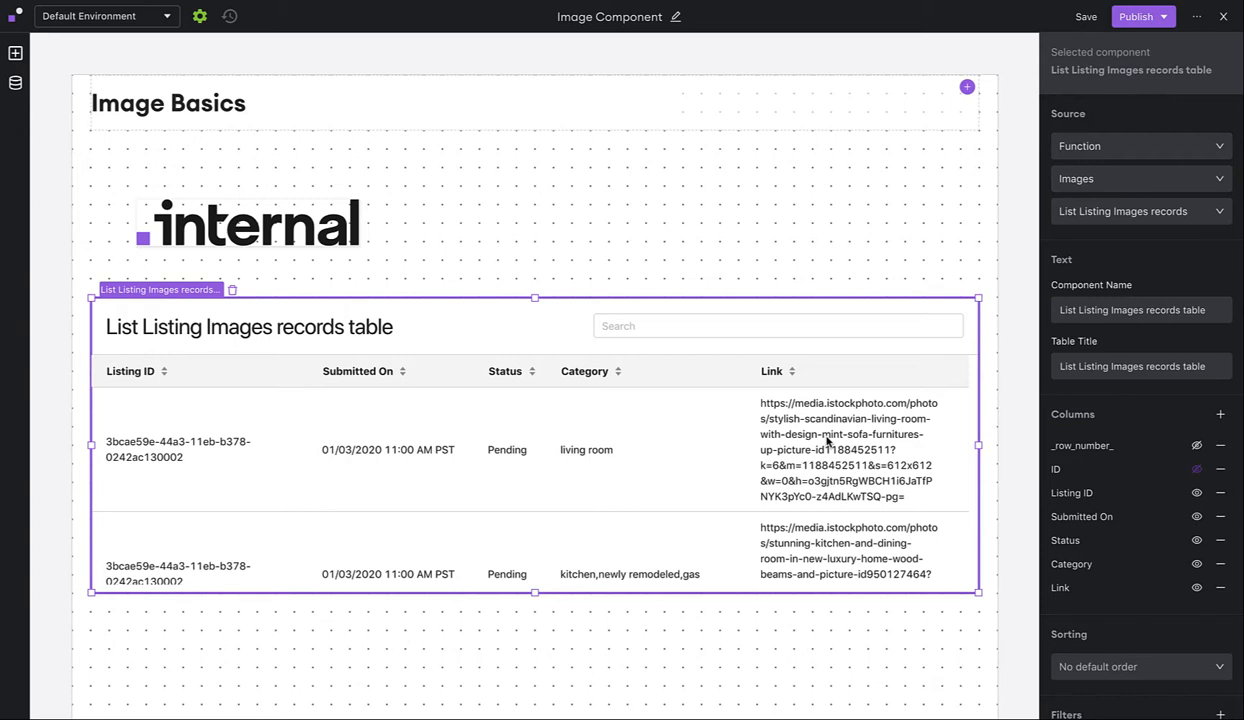
{"action": "left_click", "coordinate": [1220, 415]}
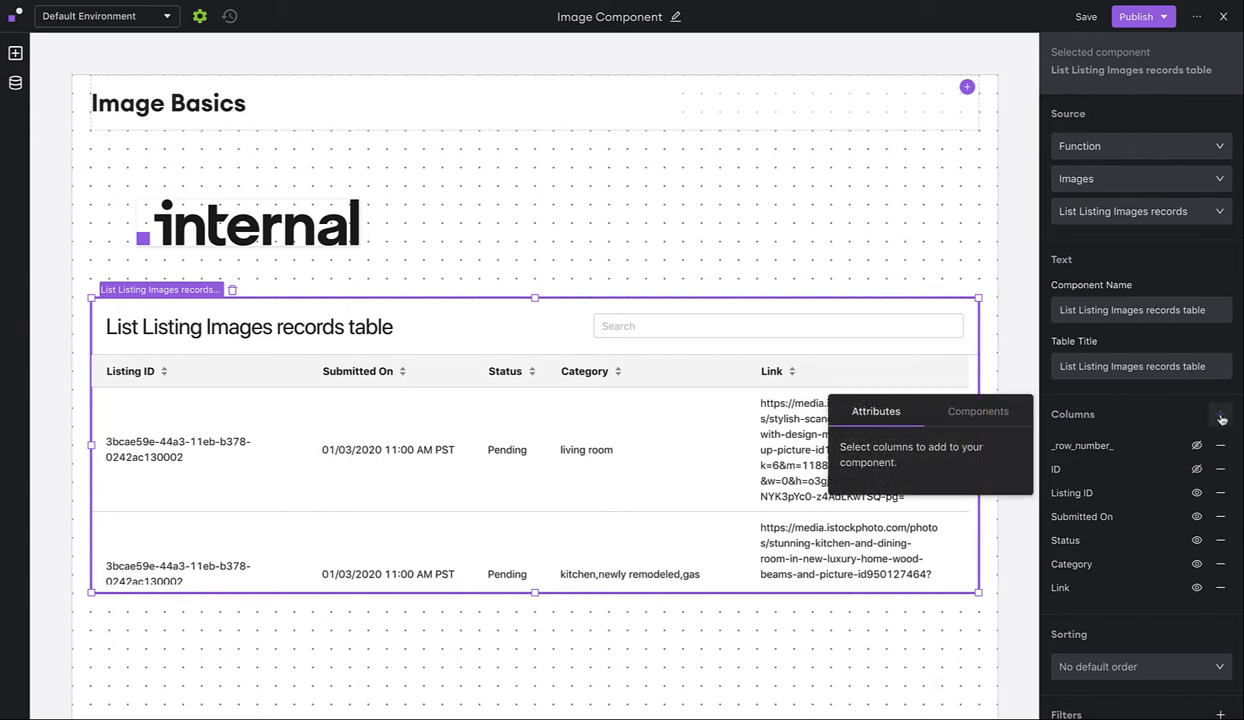
{"action": "left_click", "coordinate": [970, 411]}
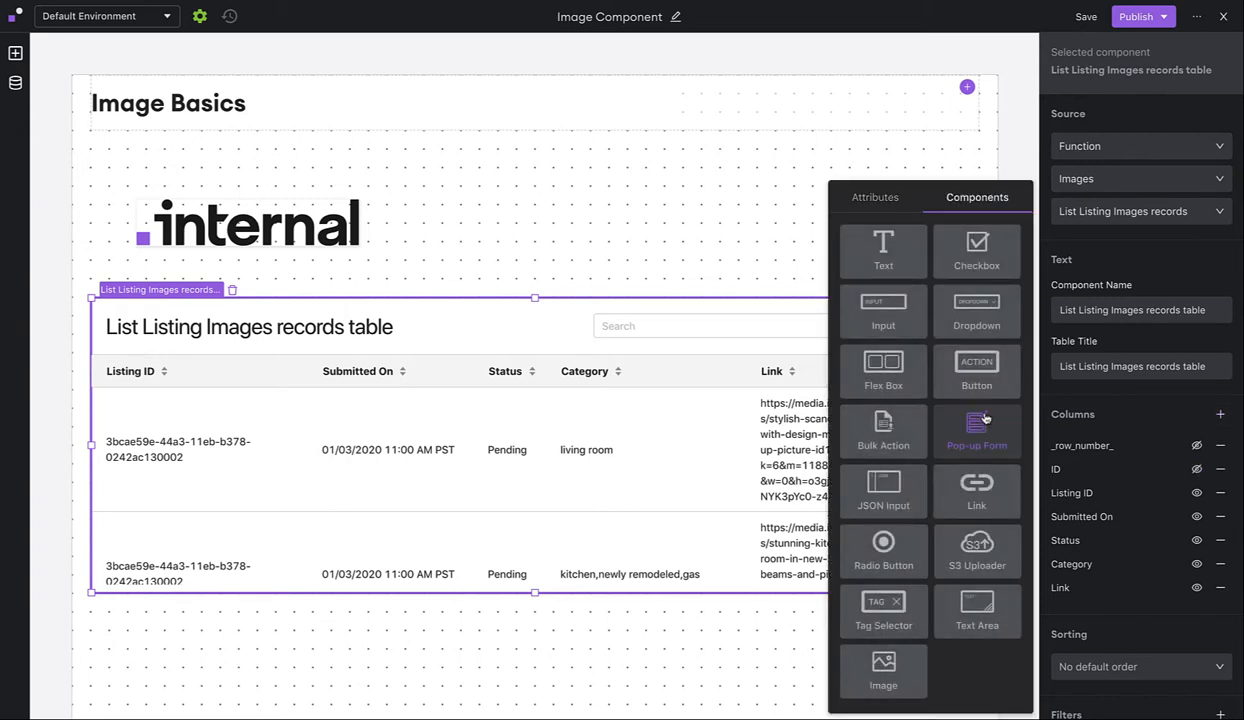
{"action": "left_click", "coordinate": [883, 668]}
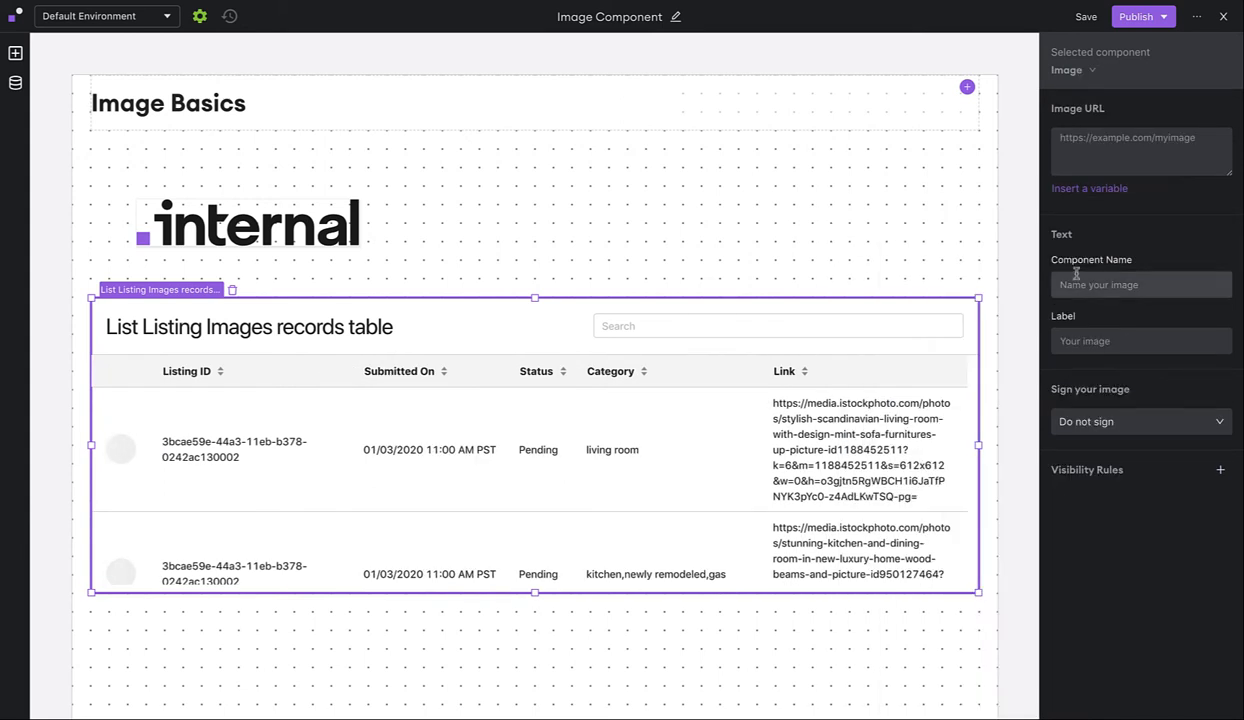
- Set the image column's URL to the current row's Link variable, ${row.data.Link}, and extend the table's height downward
{"action": "left_click", "coordinate": [1063, 150]}
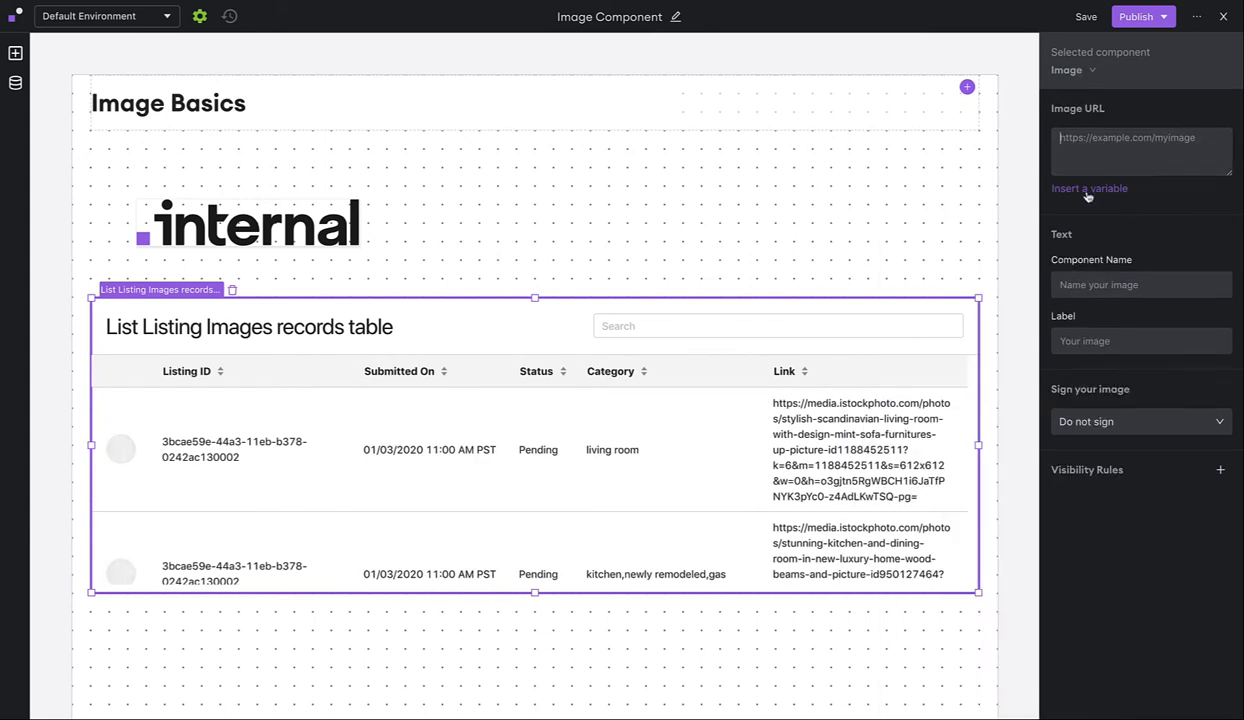
{"action": "left_click", "coordinate": [1086, 190]}
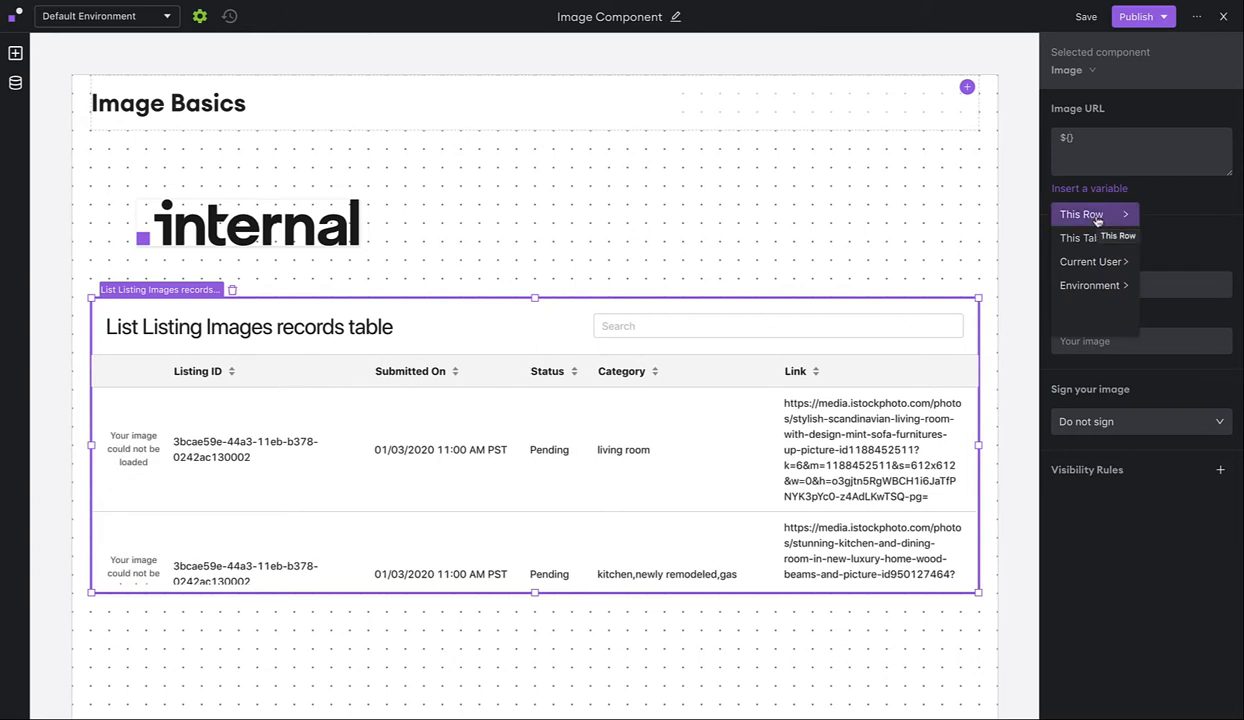
{"action": "left_click", "coordinate": [1096, 219]}
{"action": "left_click", "coordinate": [1151, 216]}
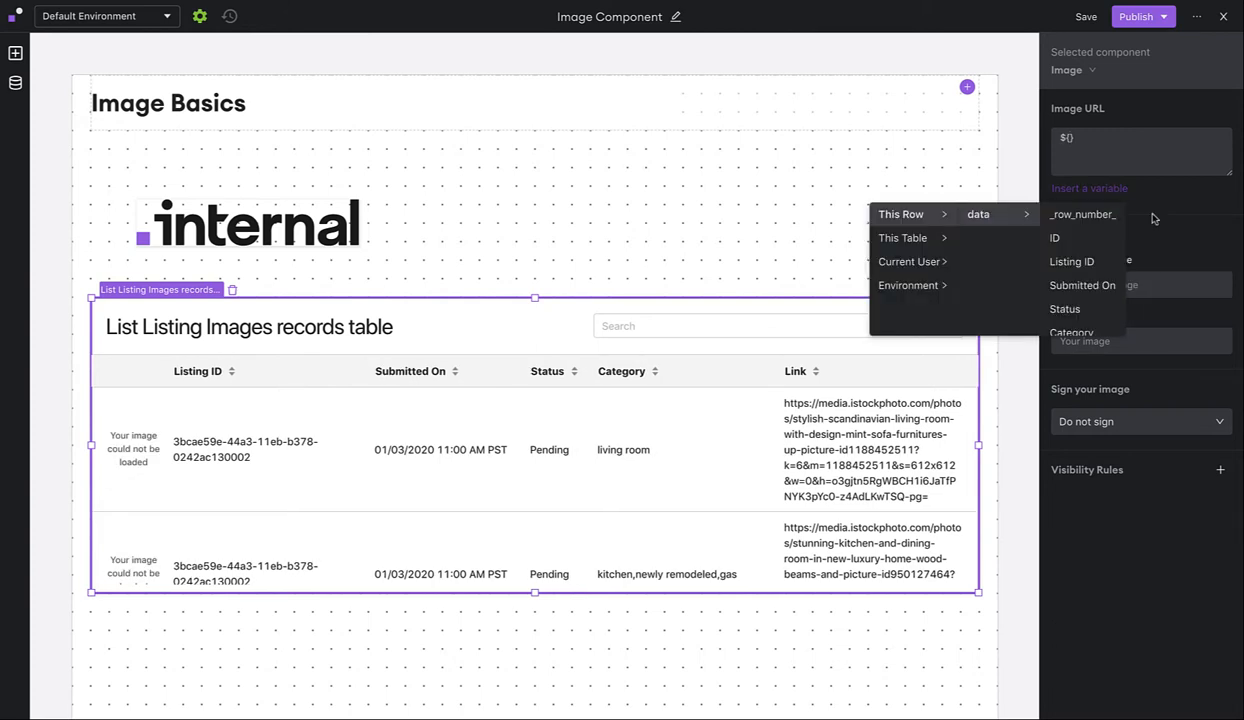
{"action": "scroll", "coordinate": [1065, 245], "scroll_direction": "down", "scroll_amount": 1}
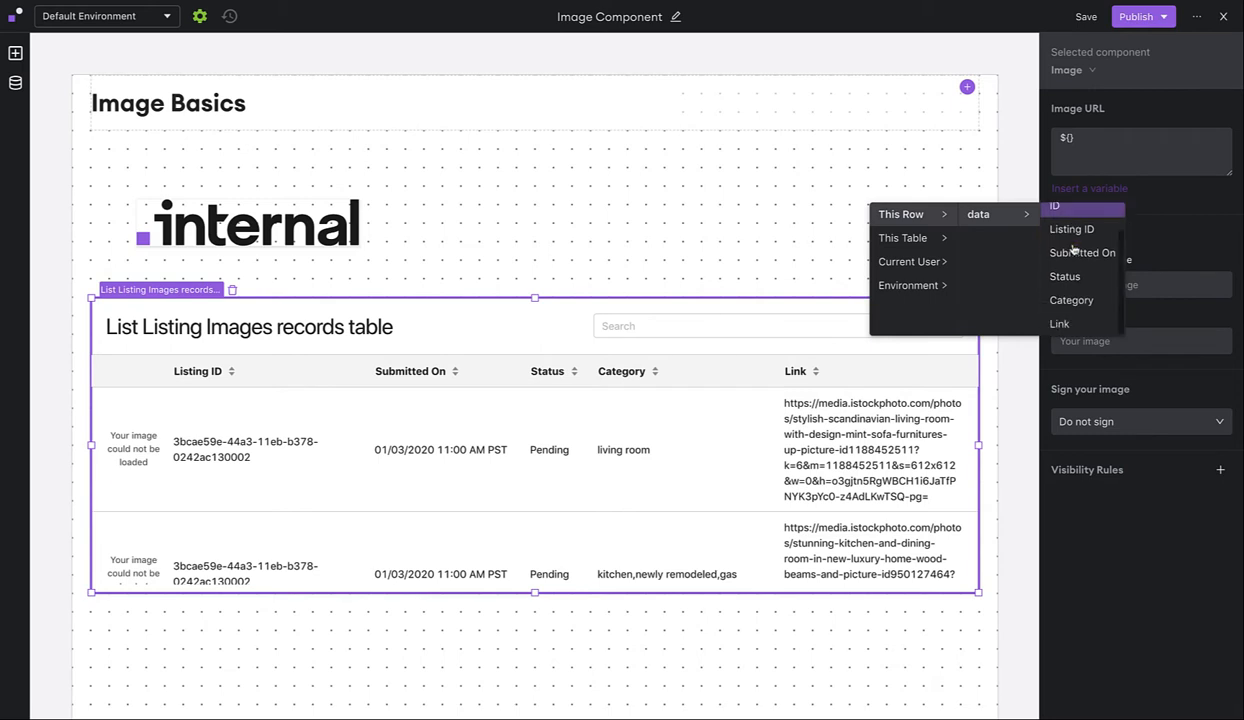
{"action": "left_click", "coordinate": [1071, 328]}
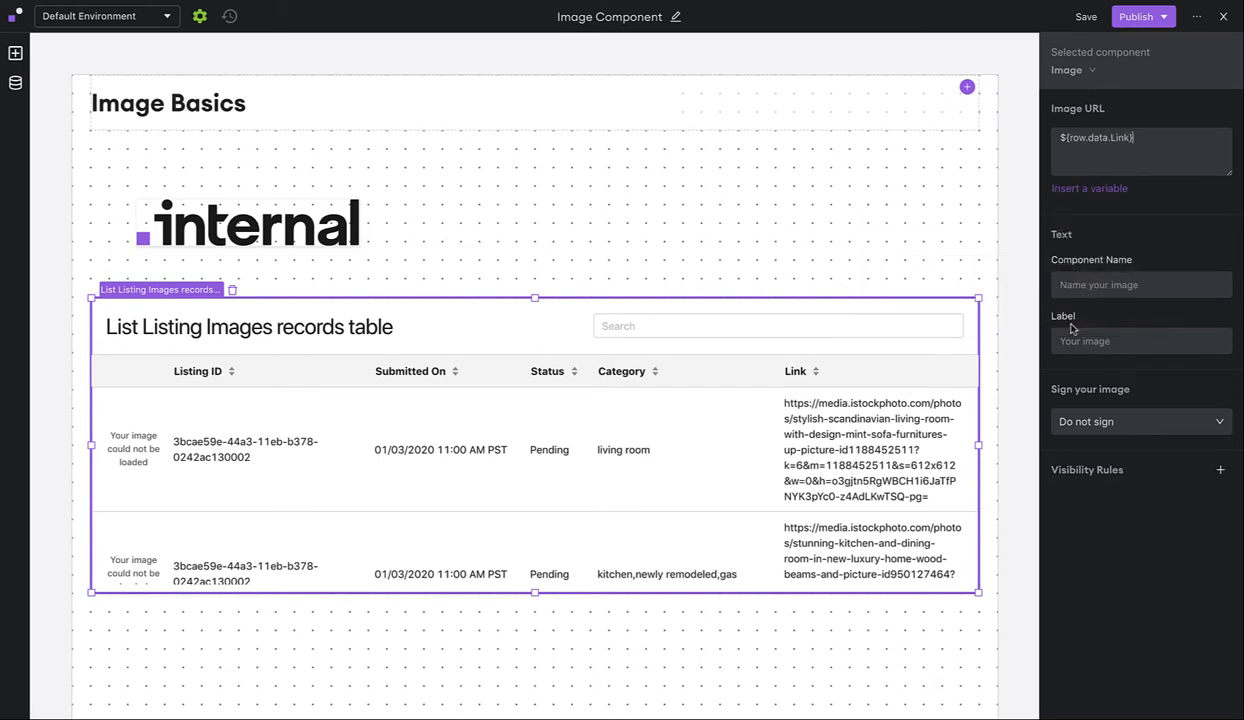
{"action": "left_click_drag", "start_coordinate": [536, 594], "coordinate": [520, 697]}
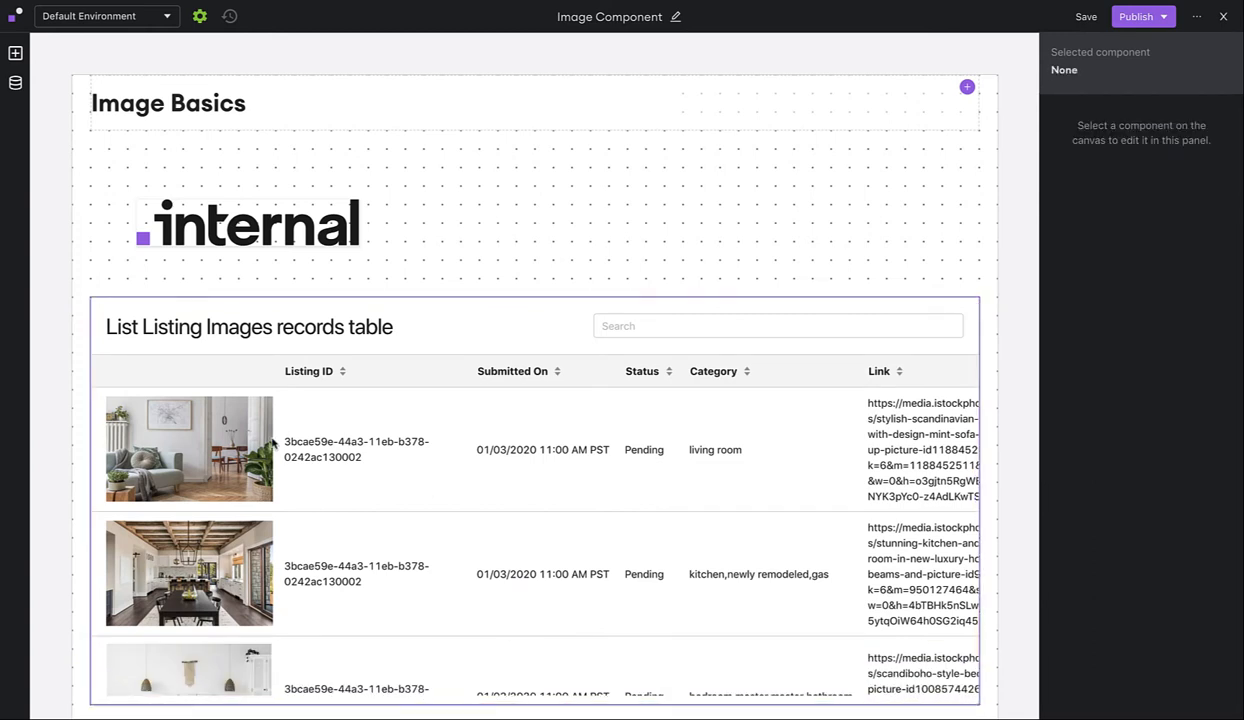
{"action": "left_click", "coordinate": [498, 357]}
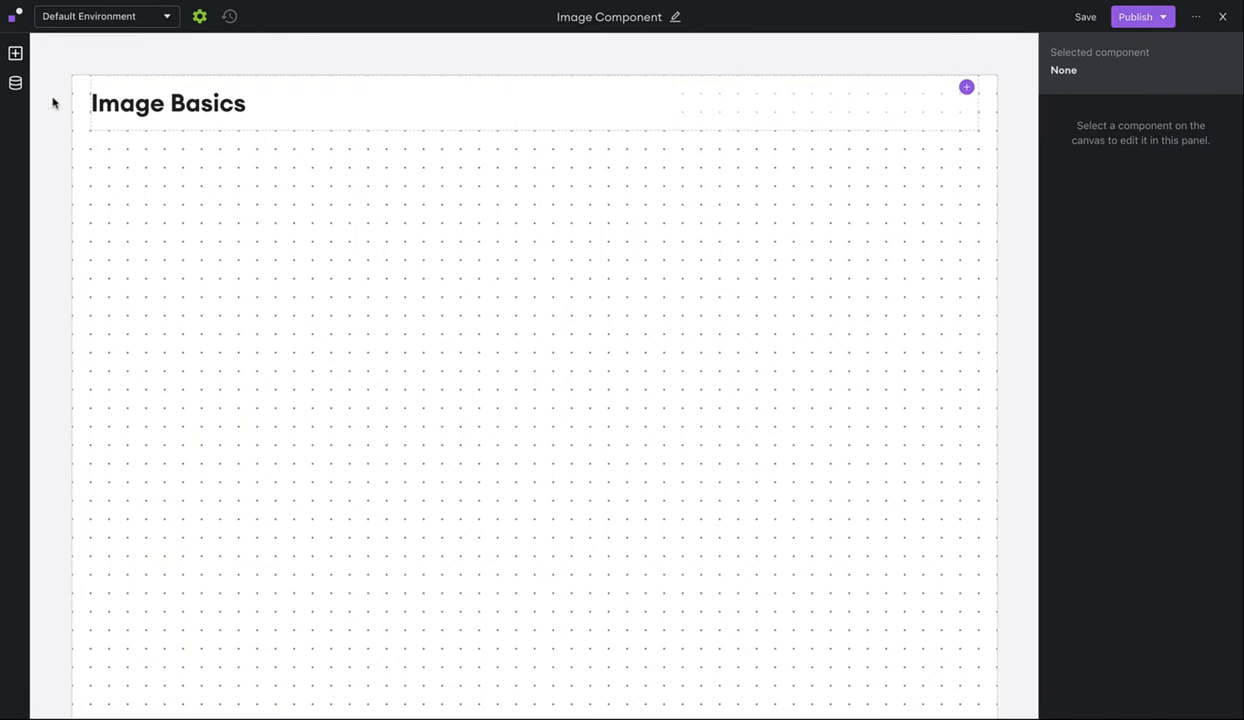
- Add a table using the Demo Database datasource and List image_submissions records function, and move it down the canvas
{"action": "left_click", "coordinate": [16, 55]}
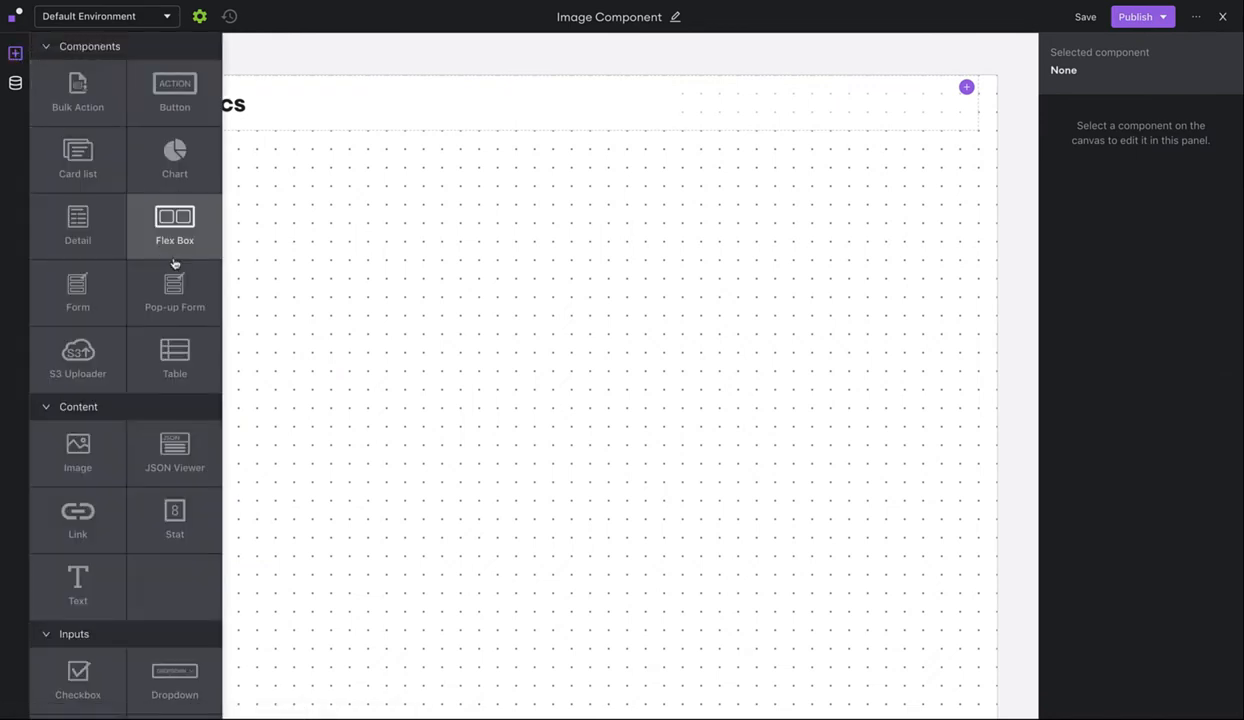
{"action": "left_click", "coordinate": [181, 360]}
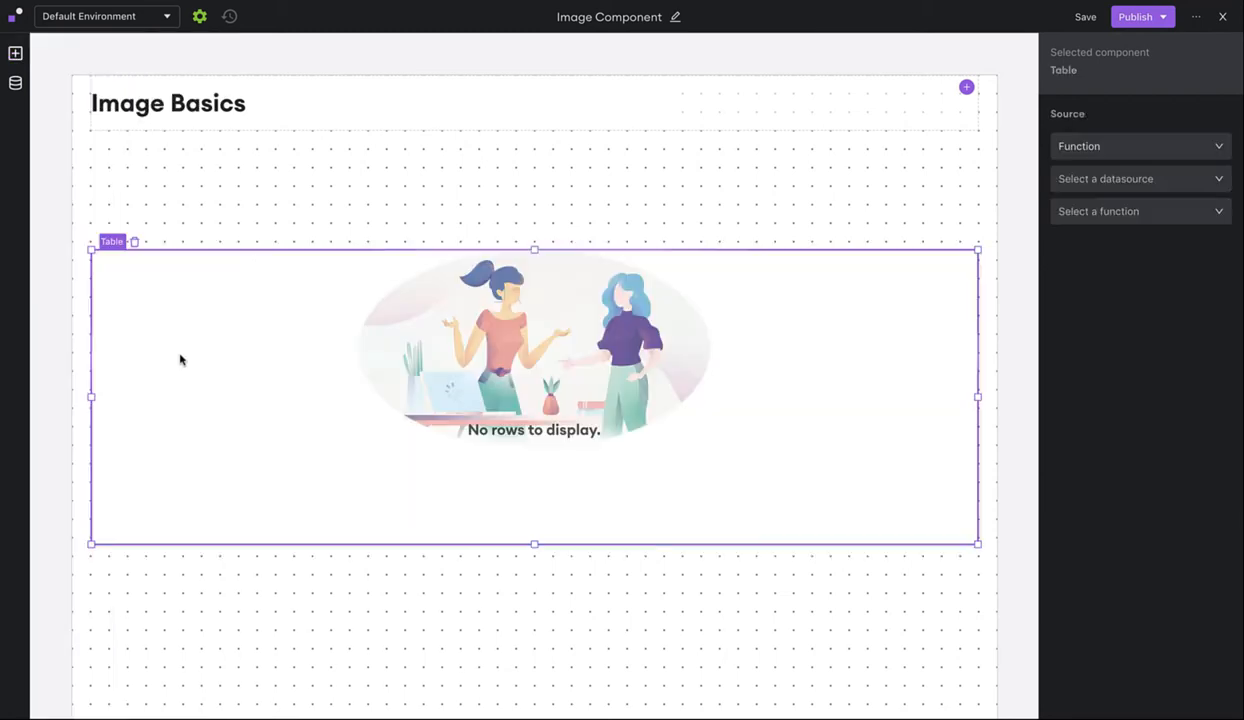
{"action": "left_click", "coordinate": [1090, 193]}
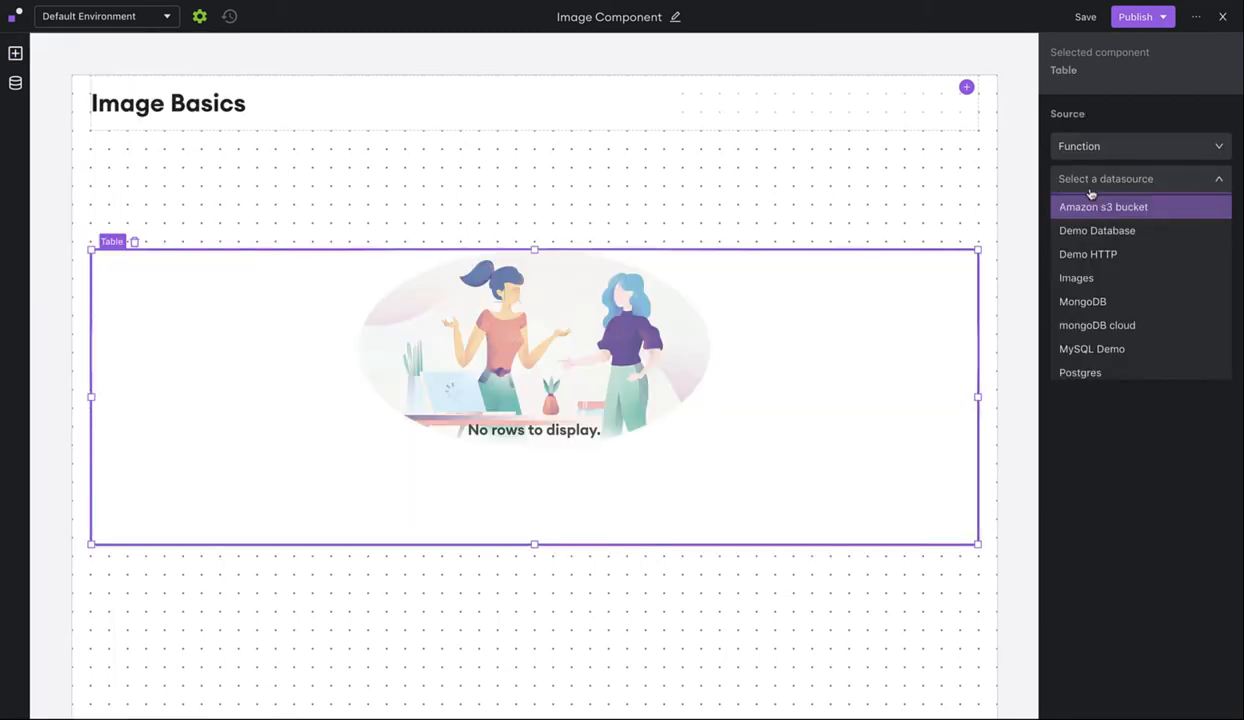
{"action": "left_click", "coordinate": [1113, 232]}
{"action": "left_click", "coordinate": [1125, 211]}
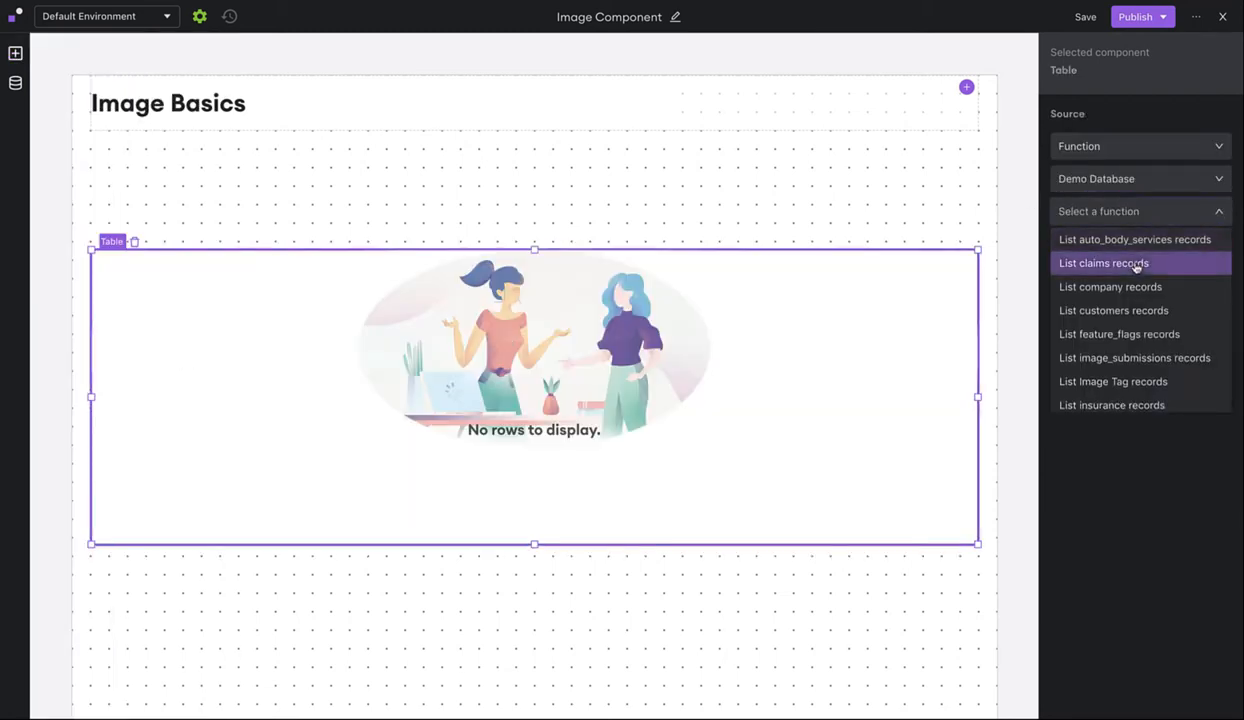
{"action": "left_click", "coordinate": [1160, 362]}
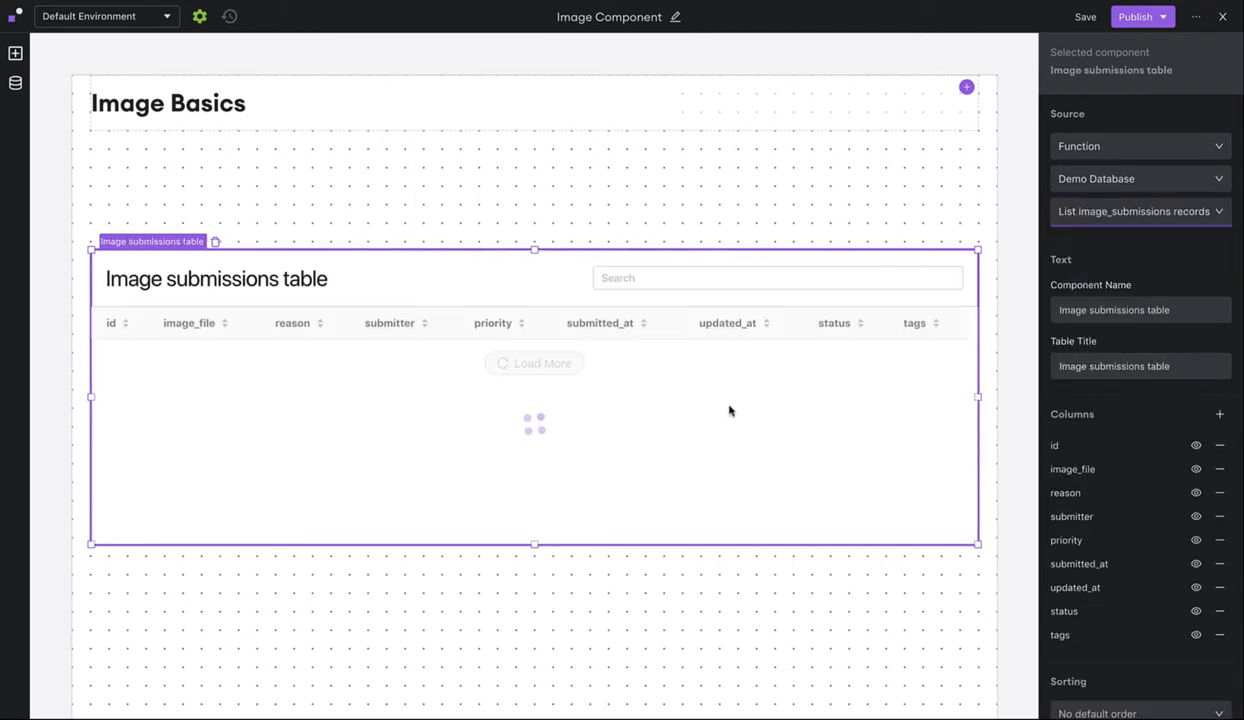
{"action": "left_click_drag", "start_coordinate": [558, 276], "coordinate": [566, 344]}
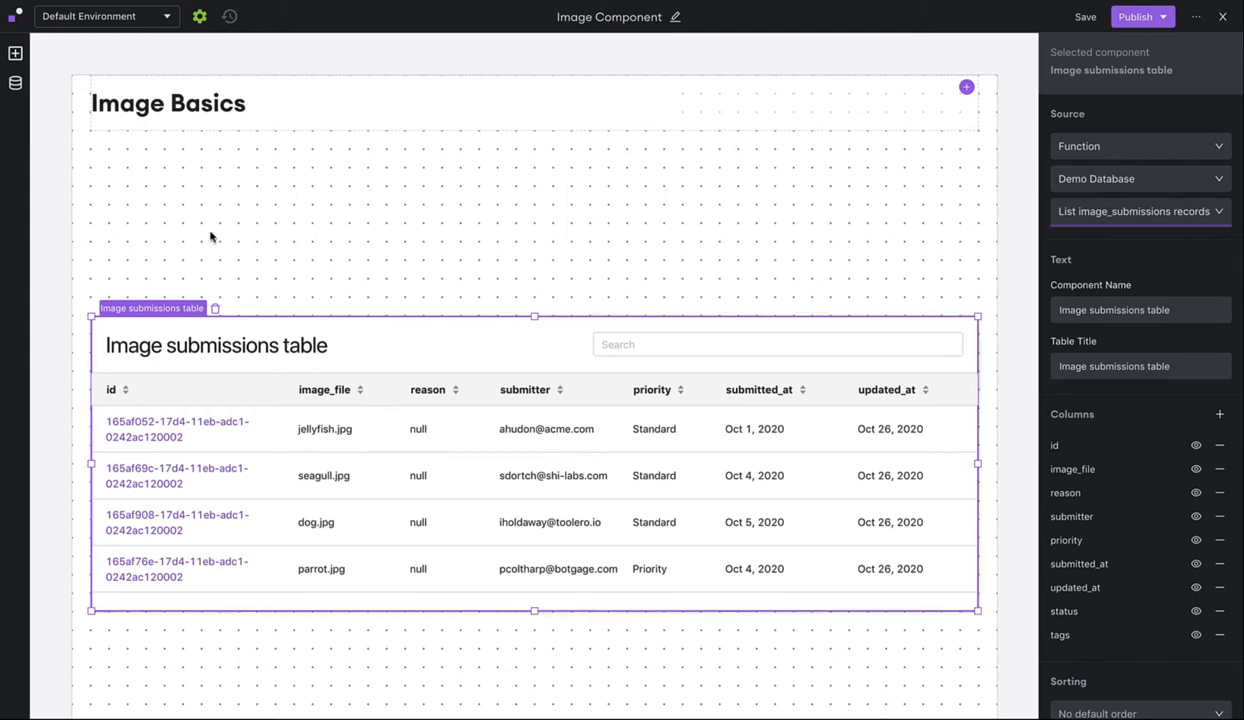
- Place an Image component above the right part of the table, make it taller, and shift the table down to clear it
{"action": "left_click", "coordinate": [16, 55]}
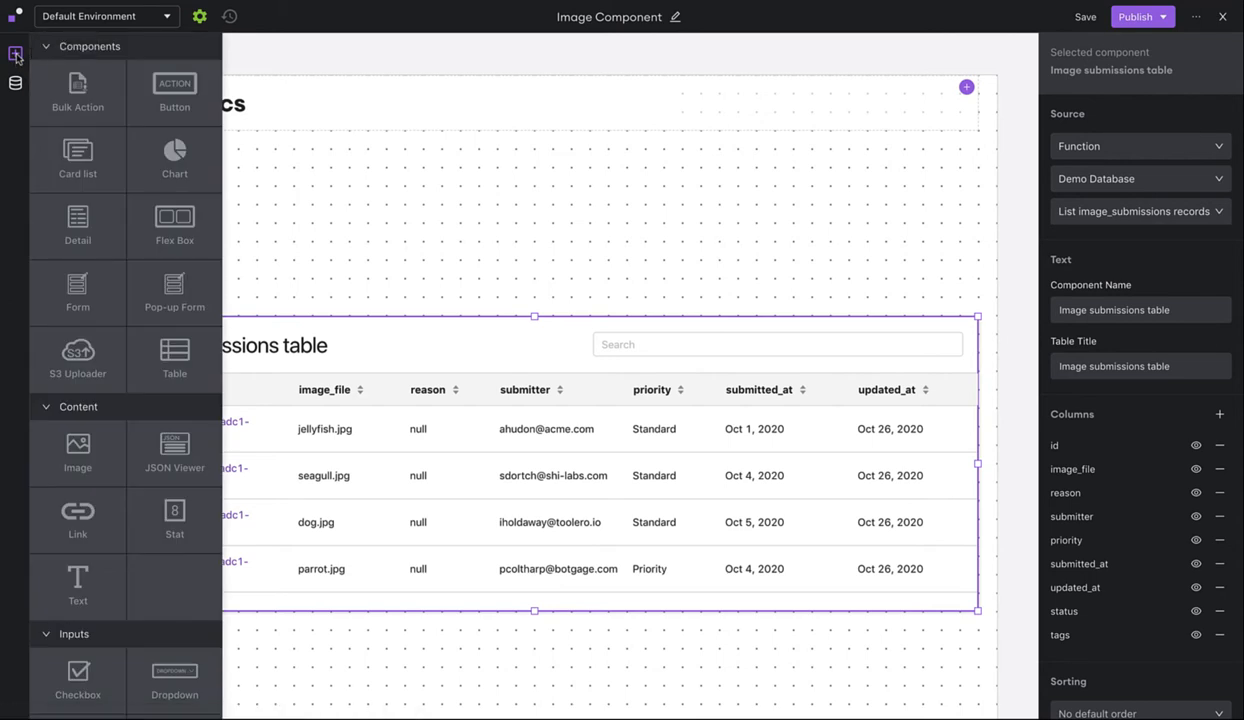
{"action": "left_click_drag", "start_coordinate": [82, 458], "coordinate": [705, 199]}
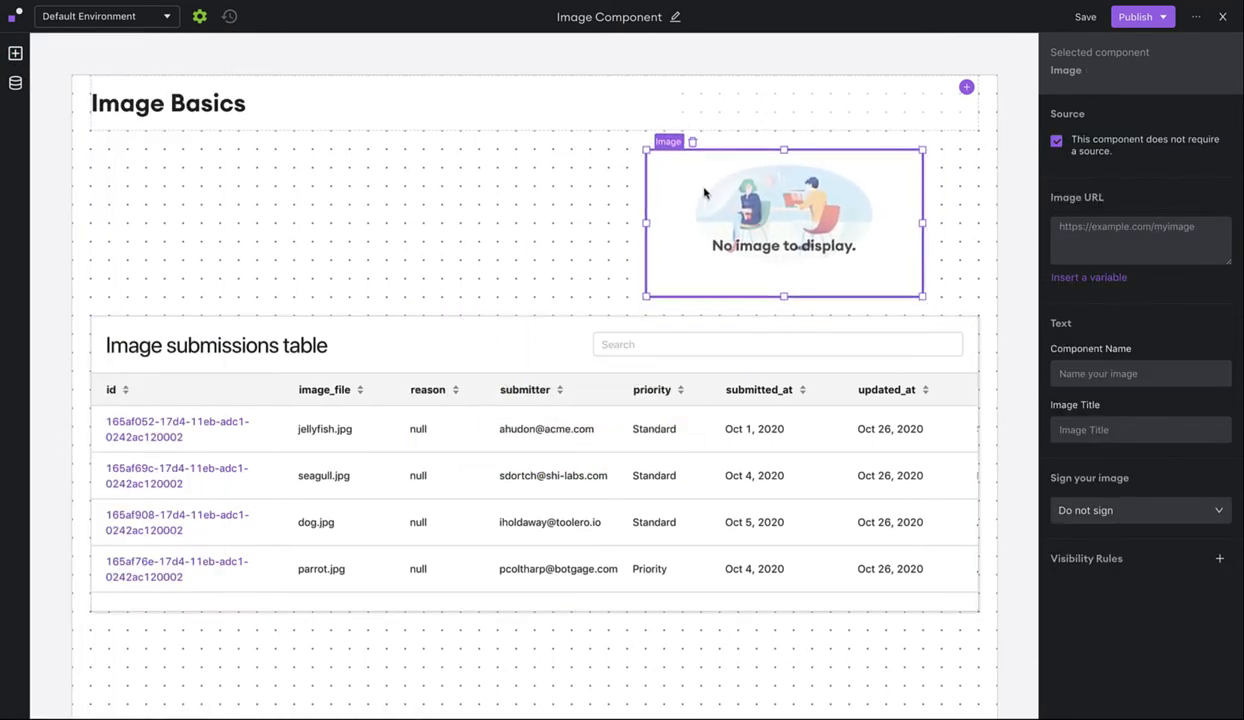
{"action": "left_click_drag", "start_coordinate": [783, 294], "coordinate": [778, 334]}
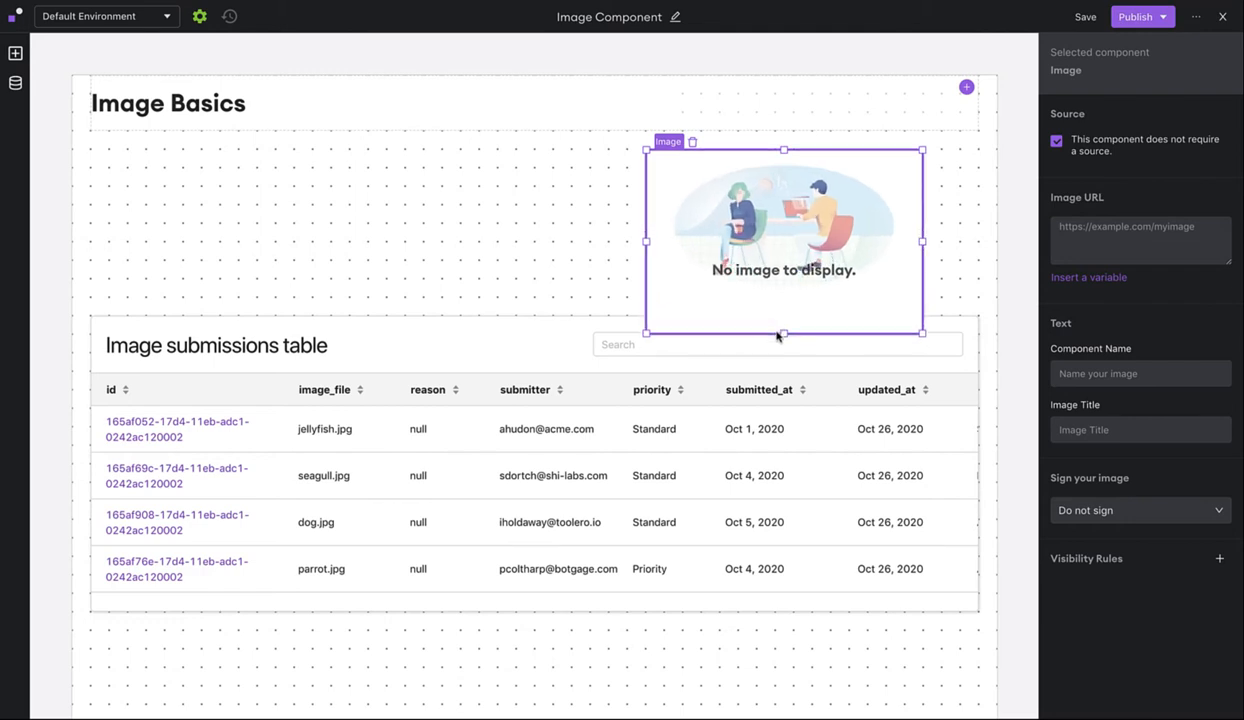
{"action": "left_click_drag", "start_coordinate": [796, 268], "coordinate": [820, 258]}
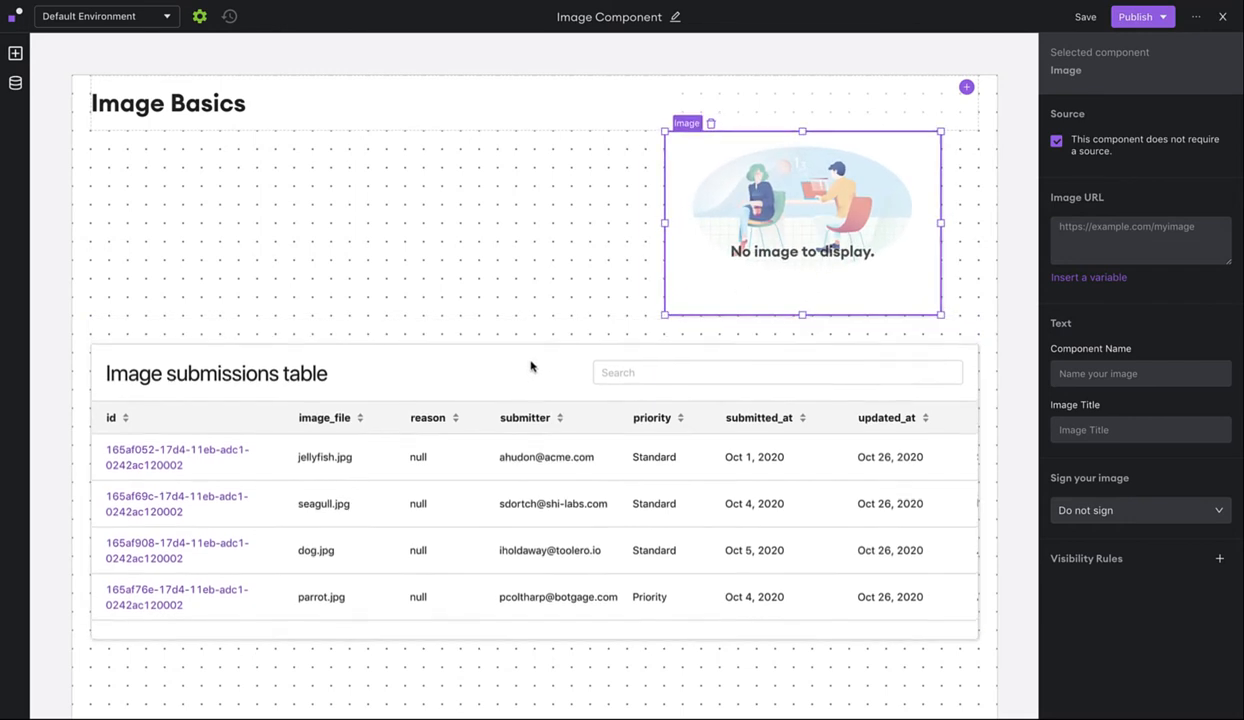
{"action": "left_click", "coordinate": [528, 367]}
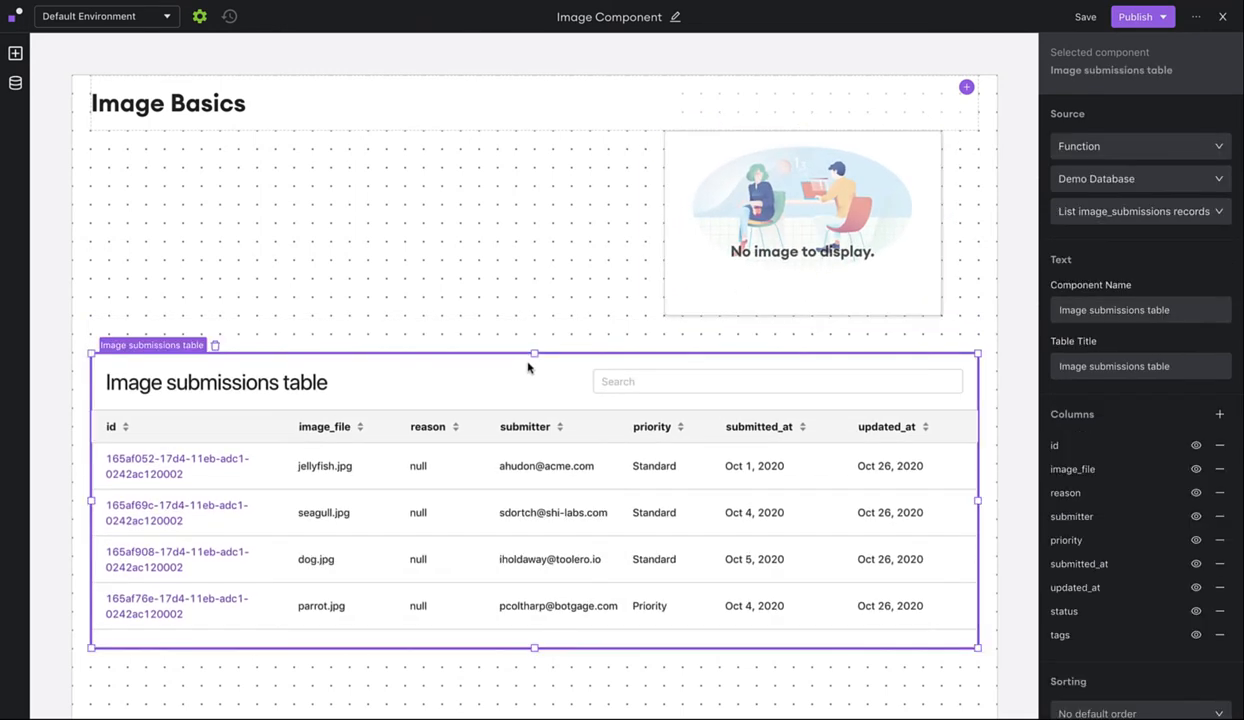
{"action": "left_click", "coordinate": [779, 254]}
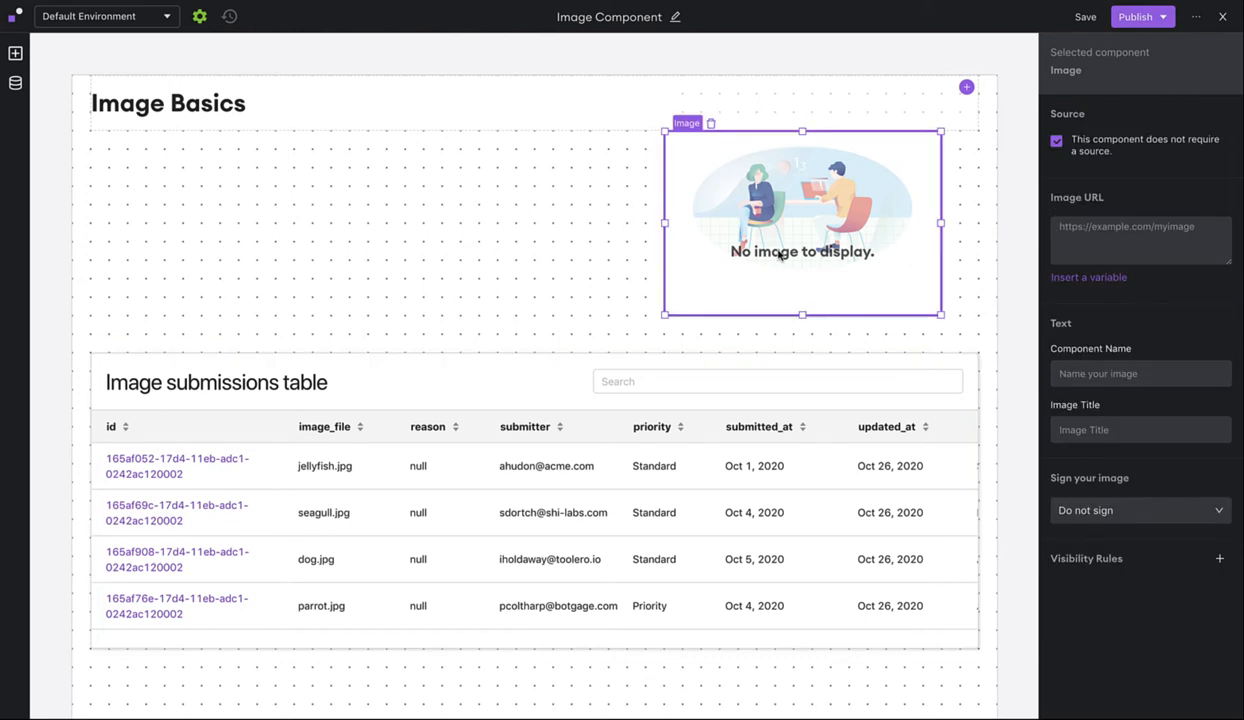
{"action": "left_click", "coordinate": [1073, 249]}
{"action": "type", "text": "https://internalio.images.s3.us-east-2.amazonaws.com/"}
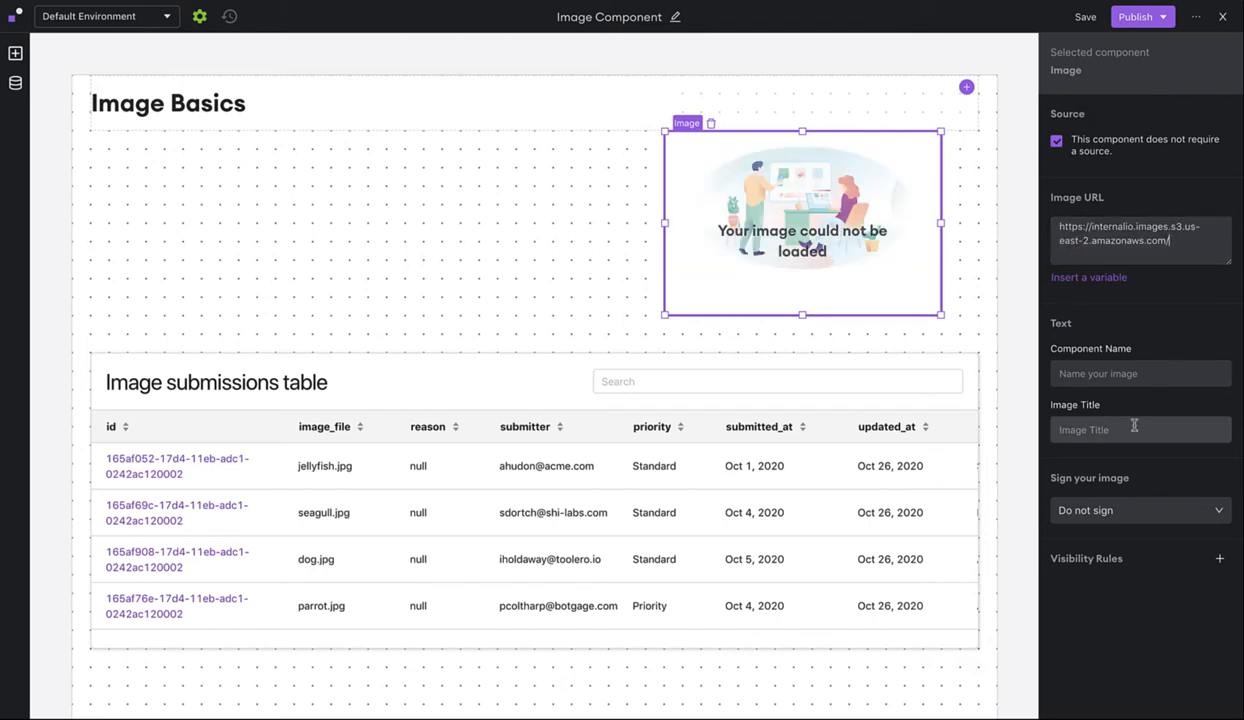
{"action": "left_click", "coordinate": [1099, 279]}
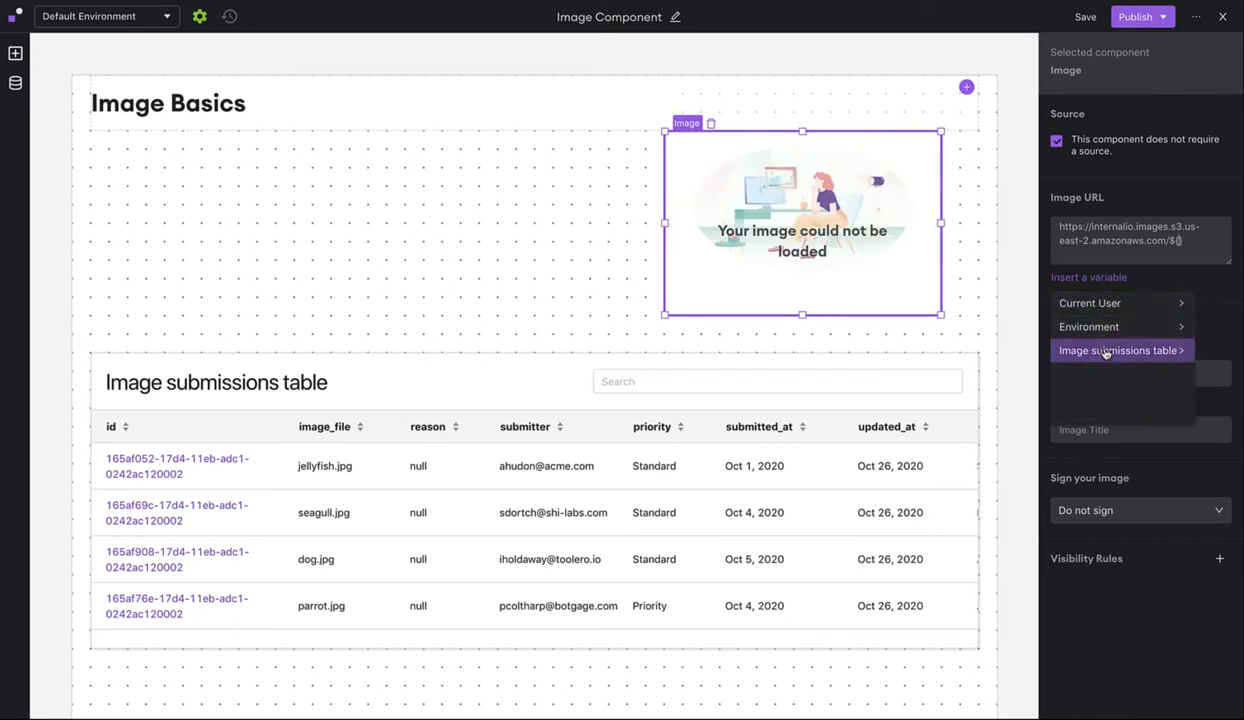
{"action": "mouse_move", "coordinate": [1106, 352]}
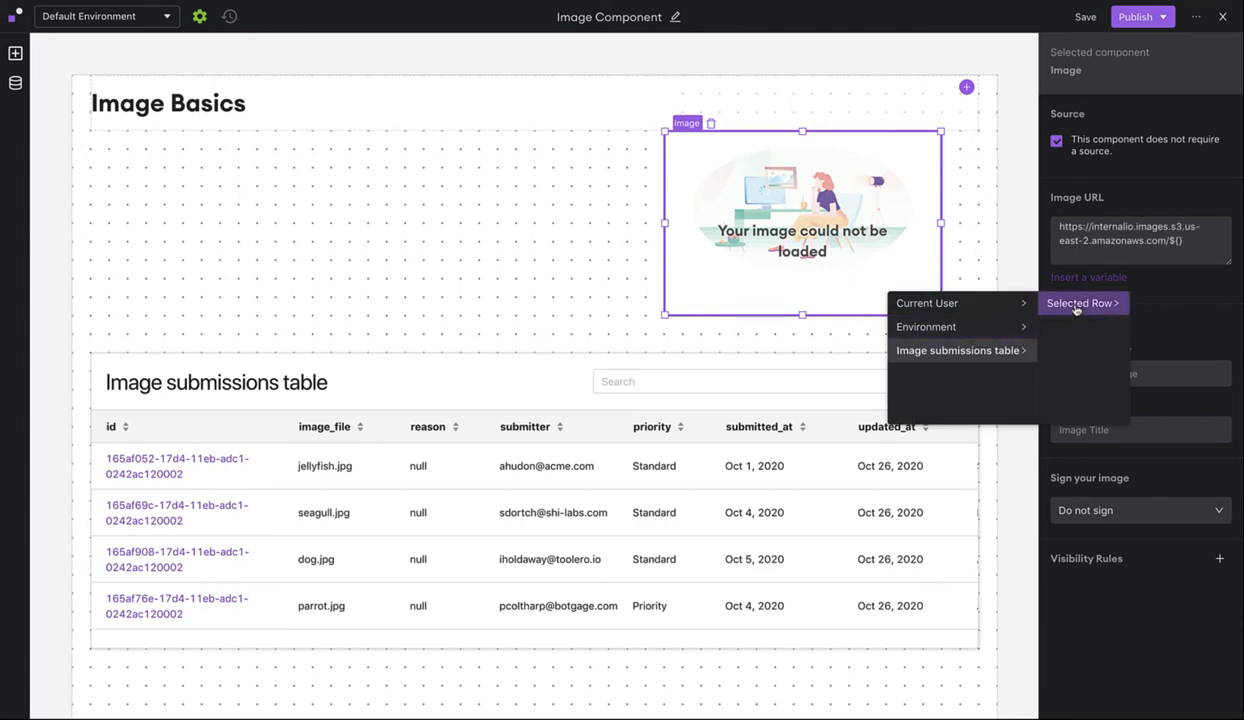
{"action": "mouse_move", "coordinate": [1076, 309]}
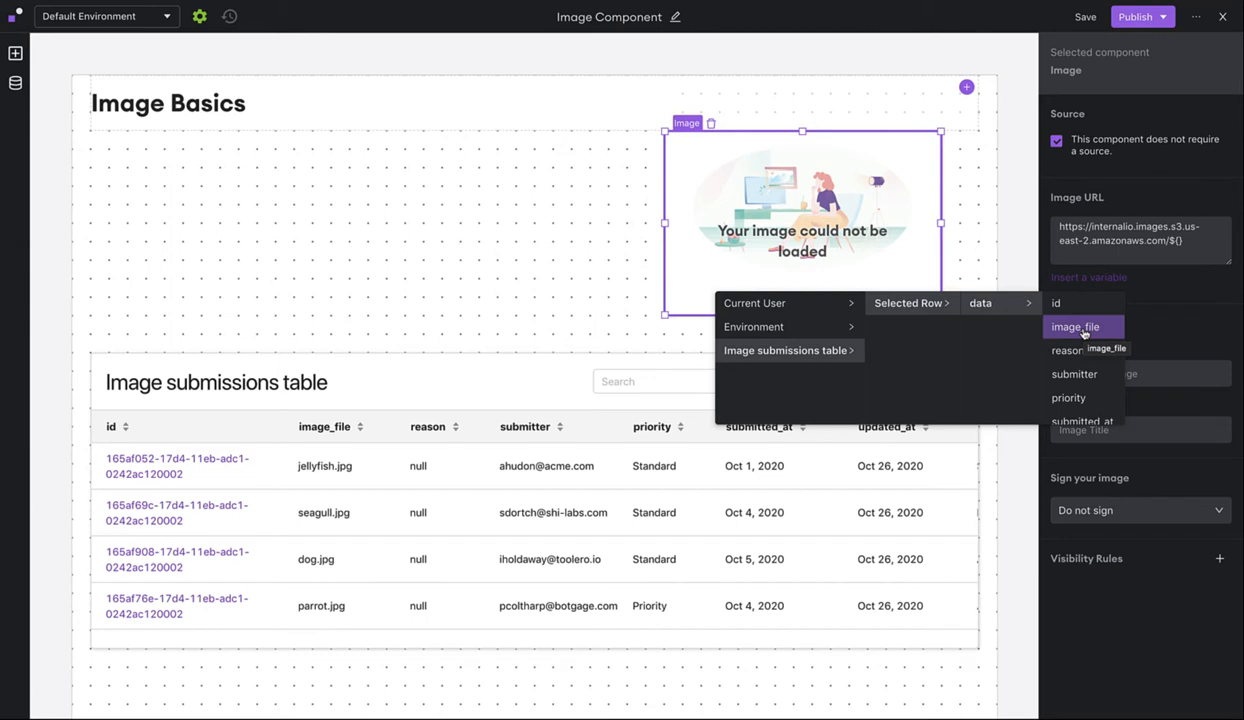
{"action": "left_click", "coordinate": [1080, 328]}
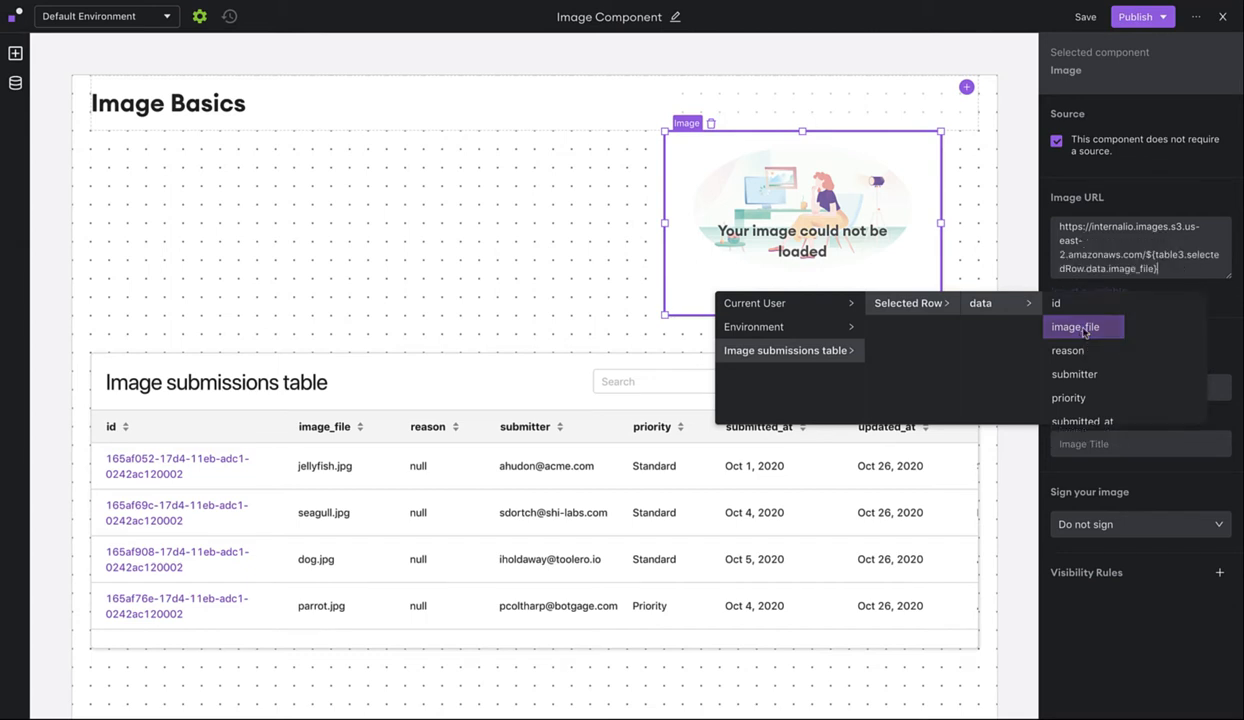
- Title the image Submission and sign it with the Amazon s3 bucket's credentials
{"action": "left_click", "coordinate": [1097, 443]}
{"action": "type", "text": "Submission"}
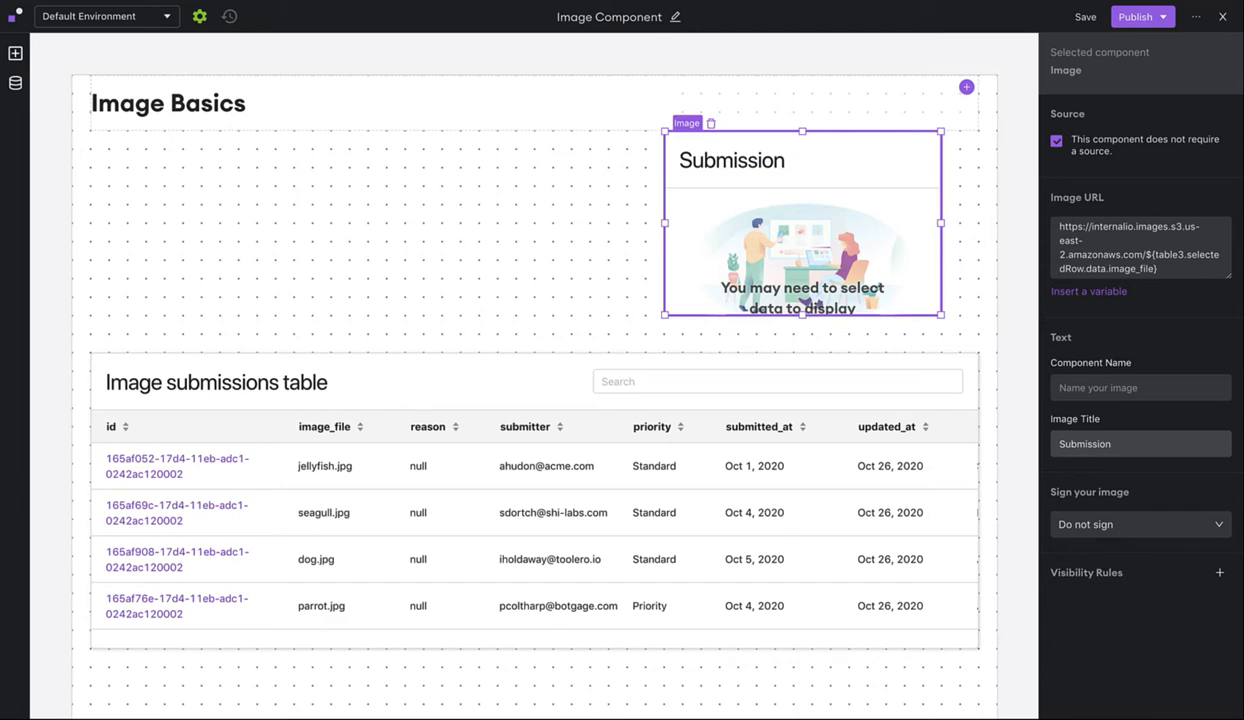
{"action": "left_click", "coordinate": [1105, 526]}
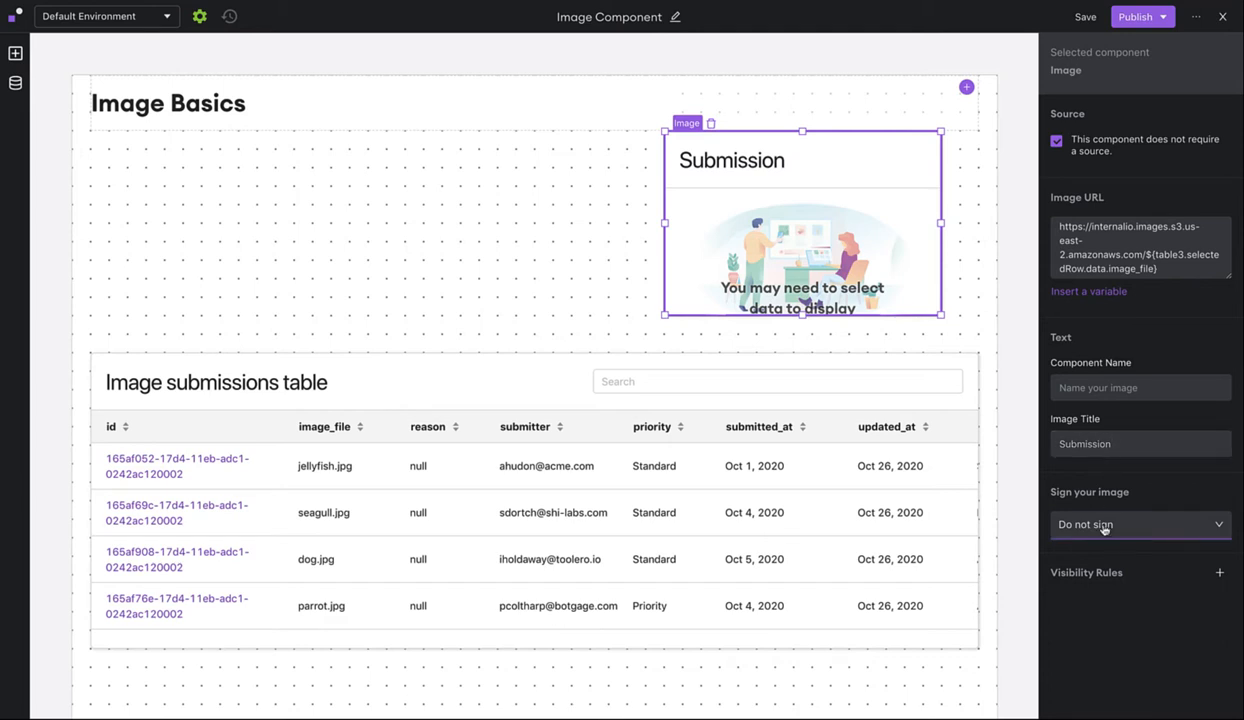
{"action": "left_click", "coordinate": [1105, 526]}
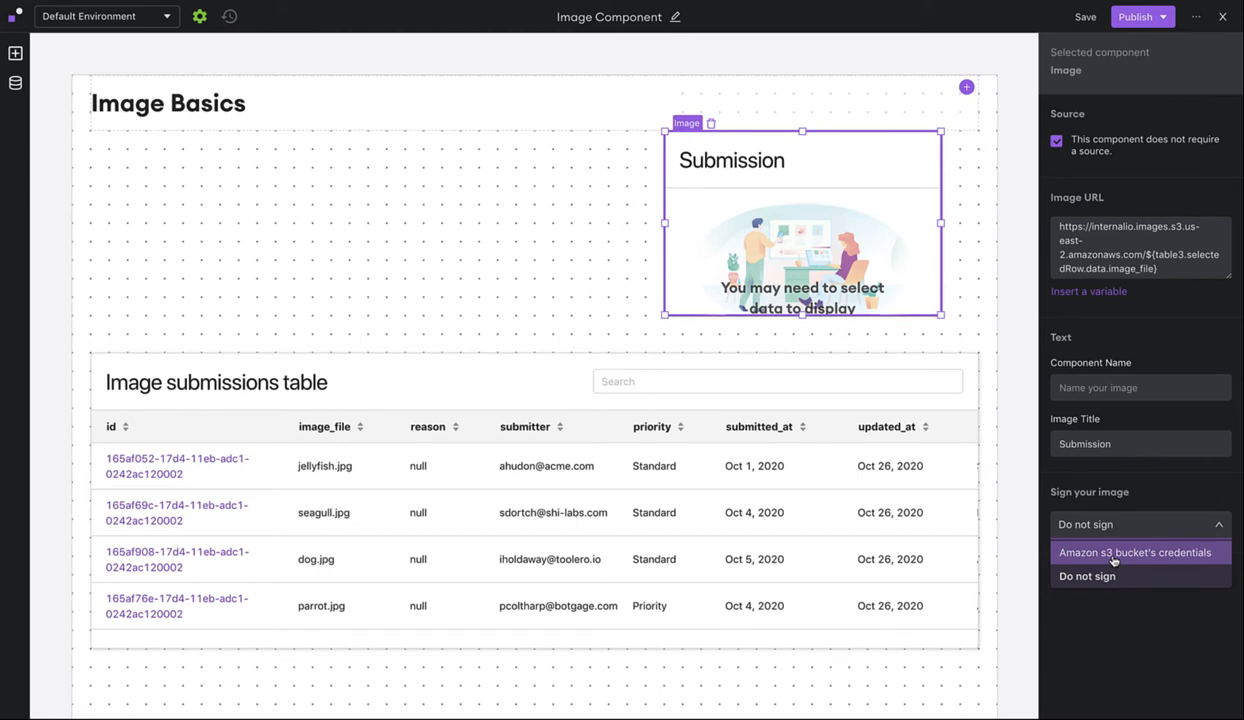
{"action": "left_click", "coordinate": [1113, 553]}
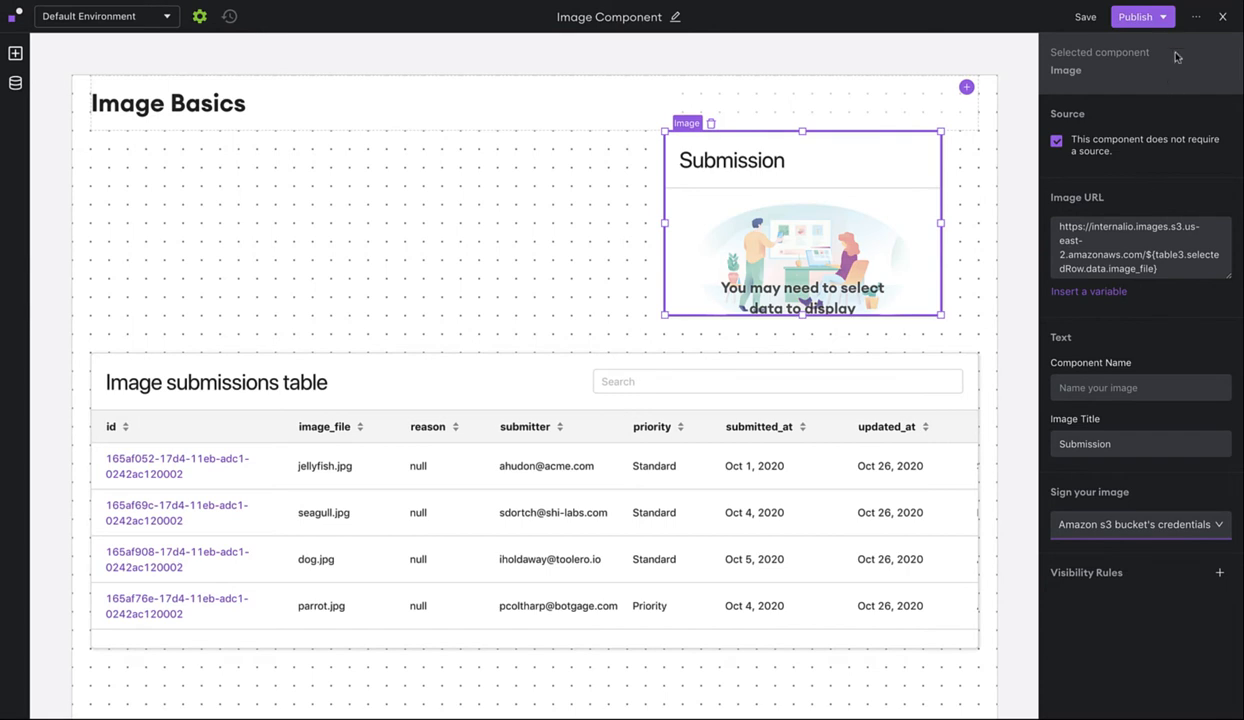
- Publish the space to the Default and Staging environments and exit the editor
{"action": "left_click", "coordinate": [1135, 17]}
{"action": "left_click", "coordinate": [1166, 195]}
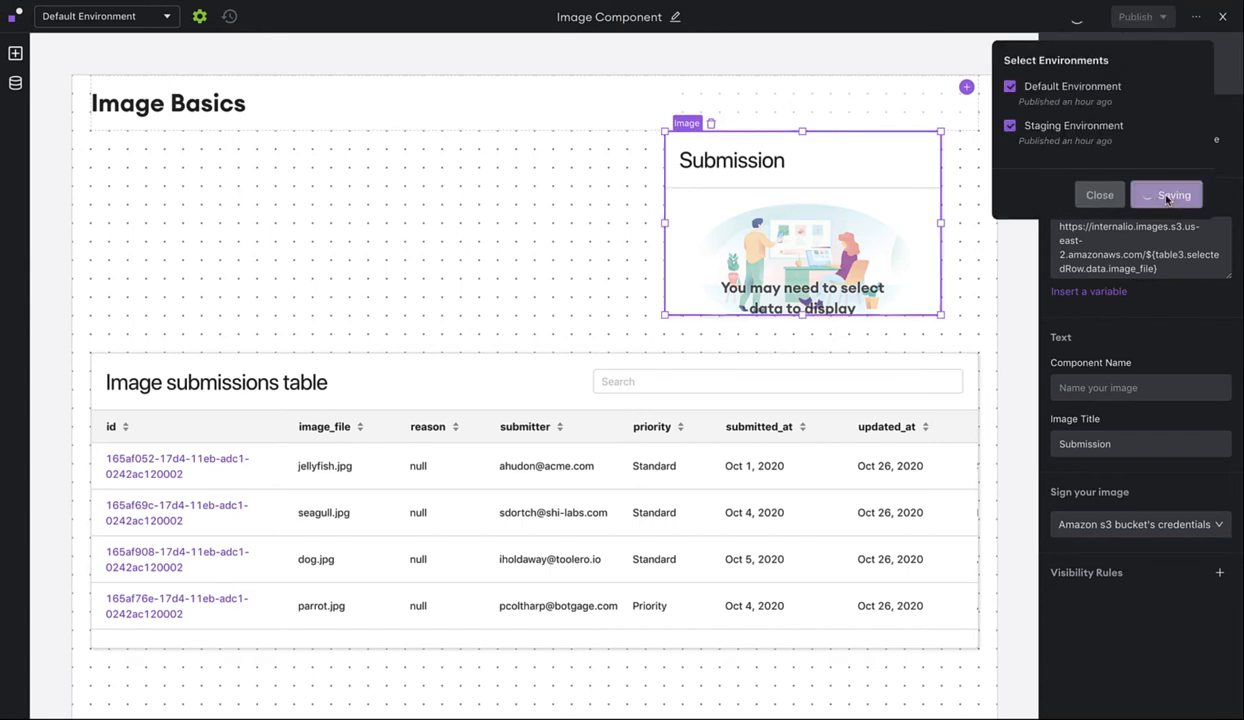
{"action": "left_click", "coordinate": [1222, 17]}
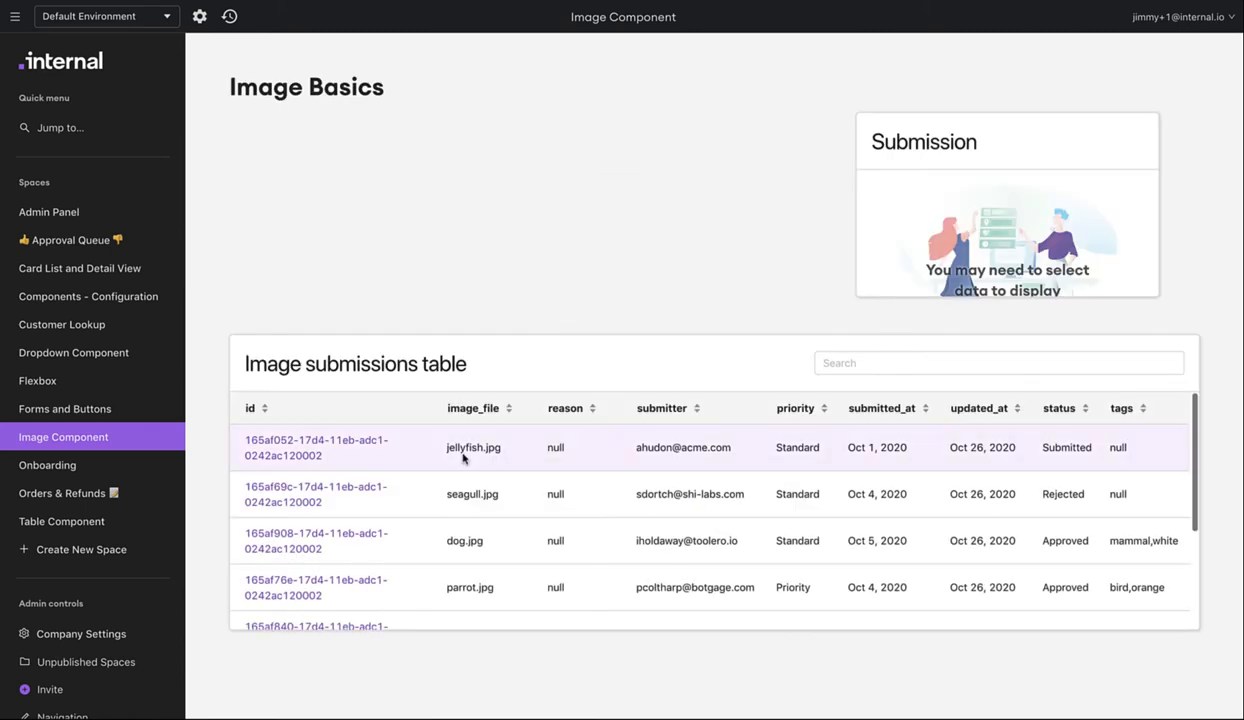
- Check the displayed image for the jellyfish.jpg, seagull.jpg, dog.jpg and parrot.jpg rows, selecting each in turn
{"action": "left_click", "coordinate": [463, 457]}
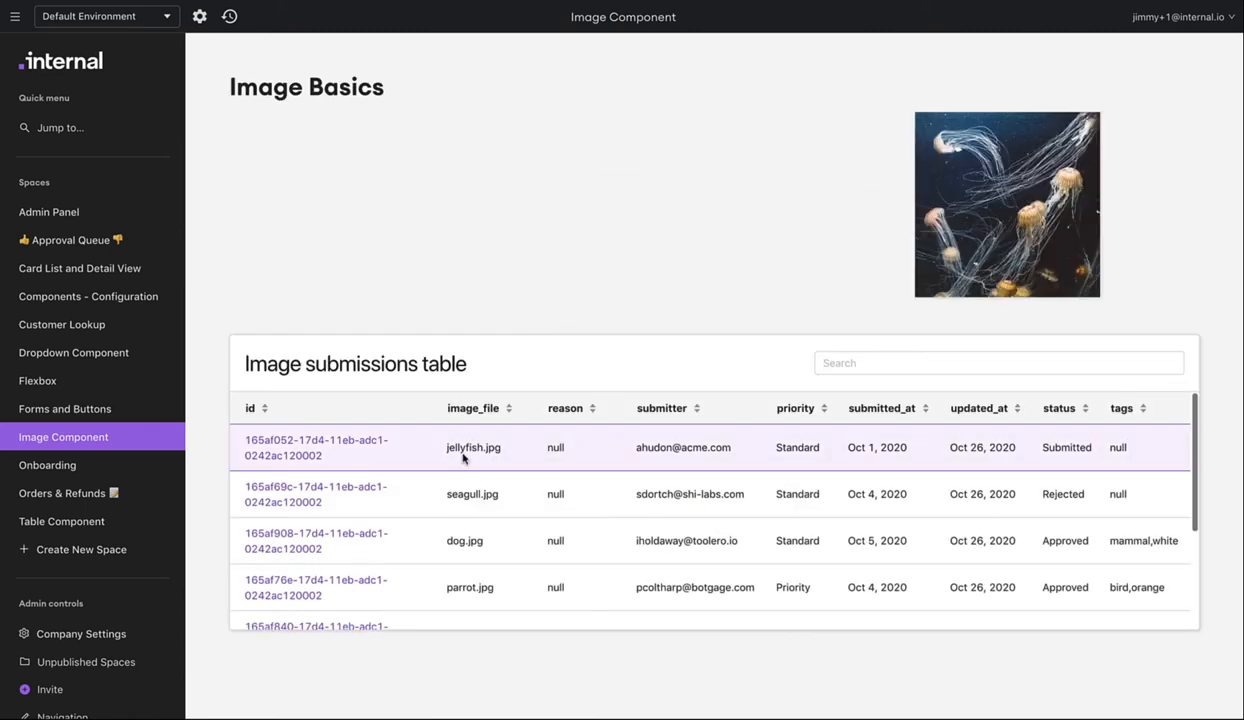
{"action": "left_click", "coordinate": [509, 497]}
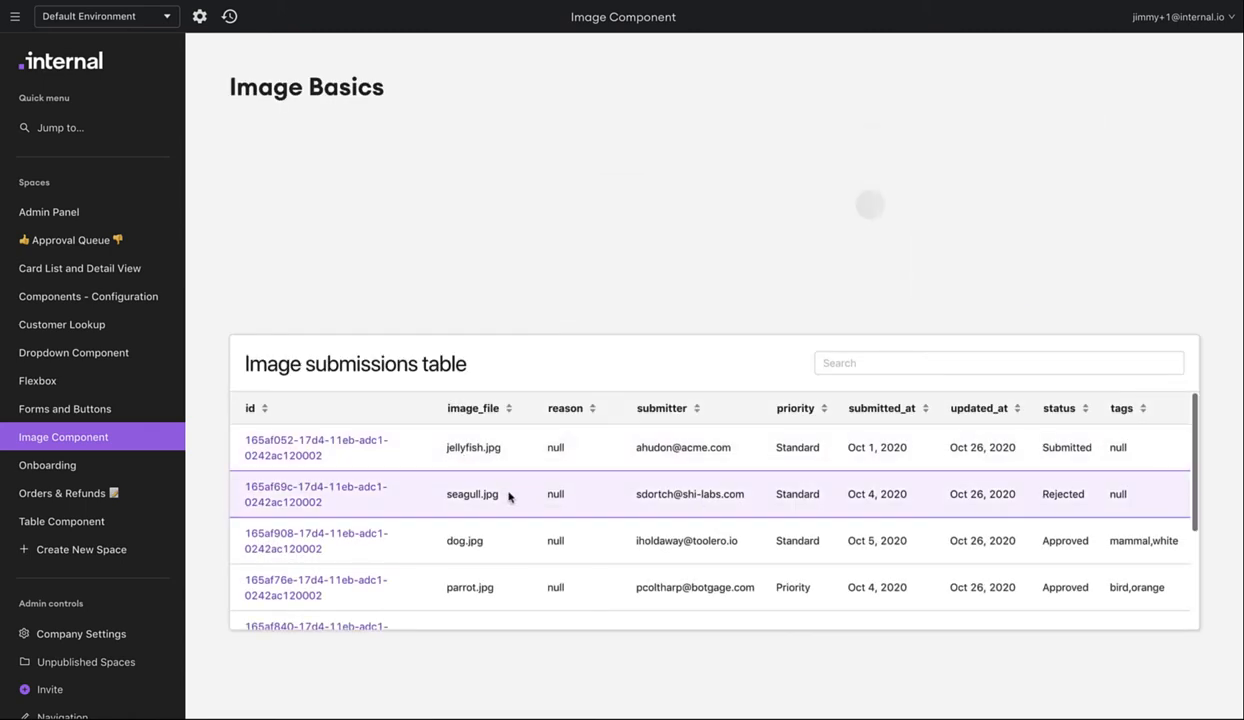
{"action": "left_click", "coordinate": [518, 548]}
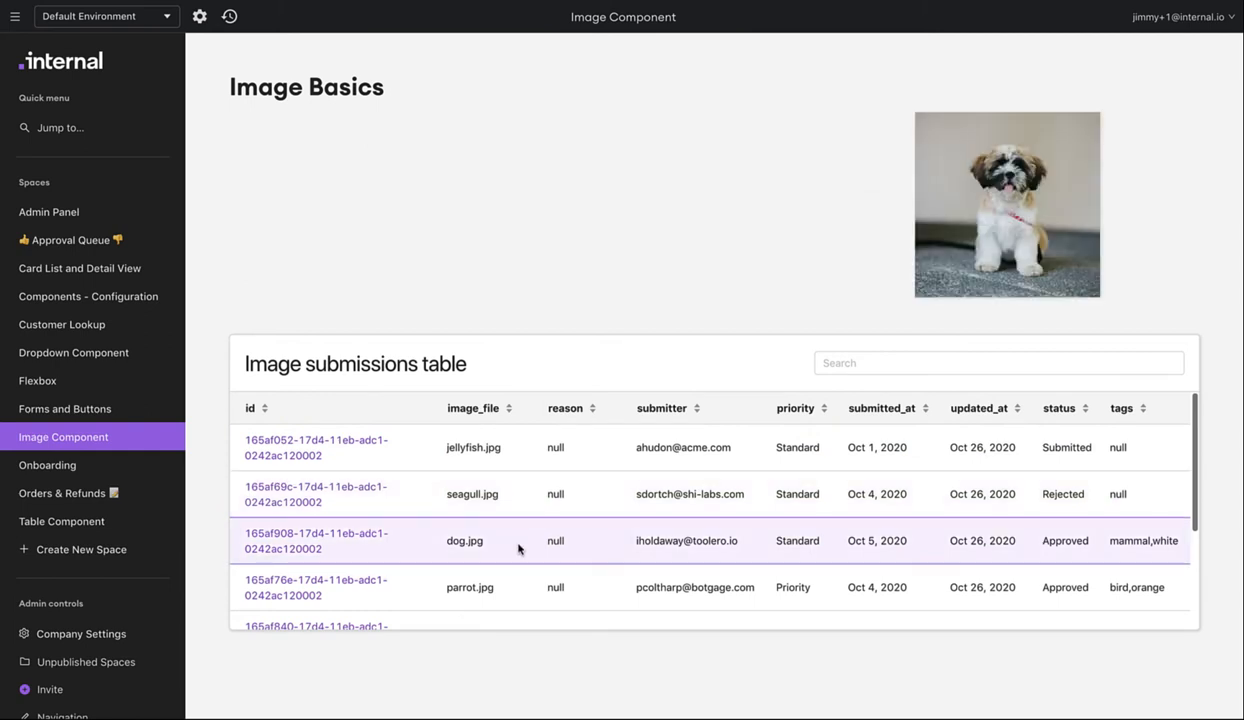
{"action": "left_click", "coordinate": [533, 592]}
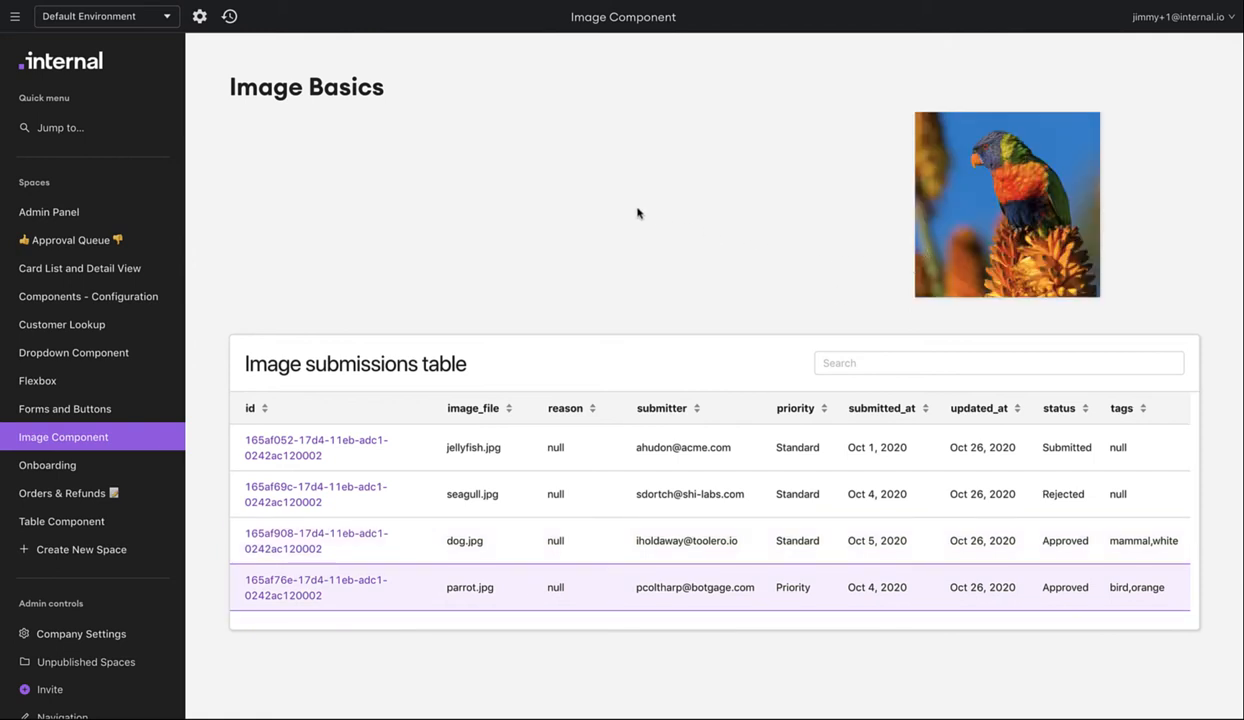
- Reopen the space for editing, place a second Image component above the left part of the table, and make it taller
{"action": "left_click", "coordinate": [199, 17]}
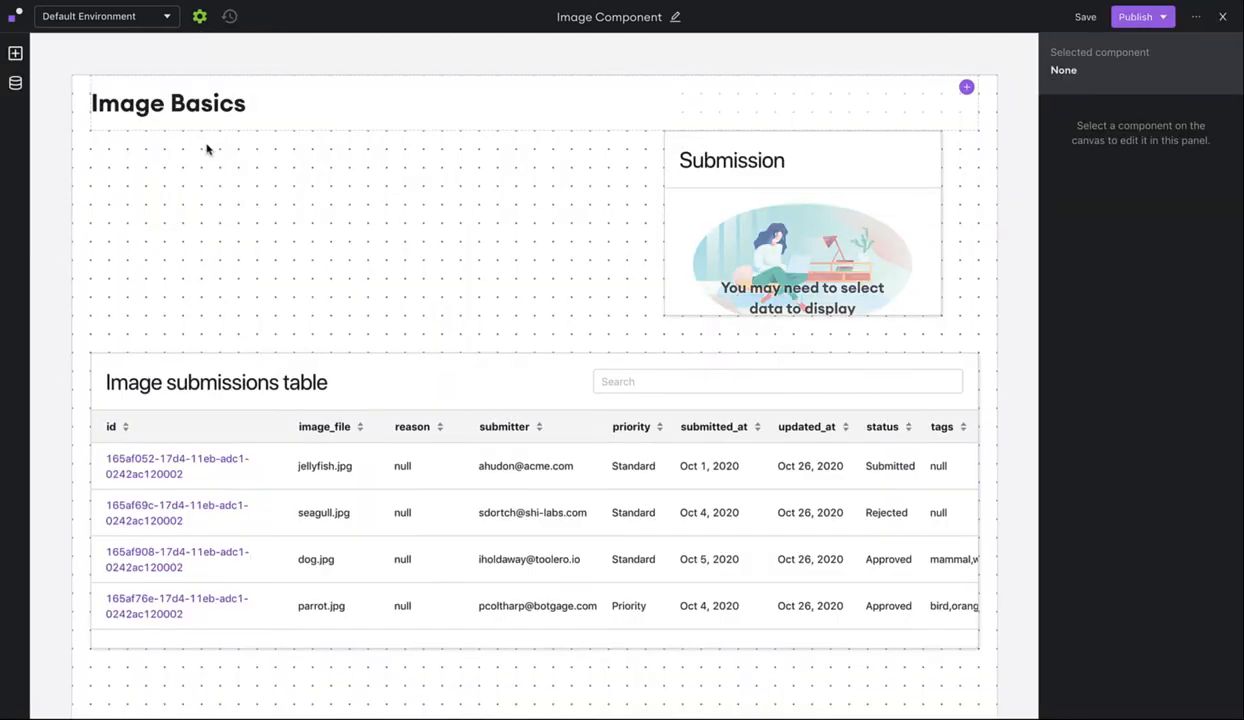
{"action": "left_click", "coordinate": [14, 60]}
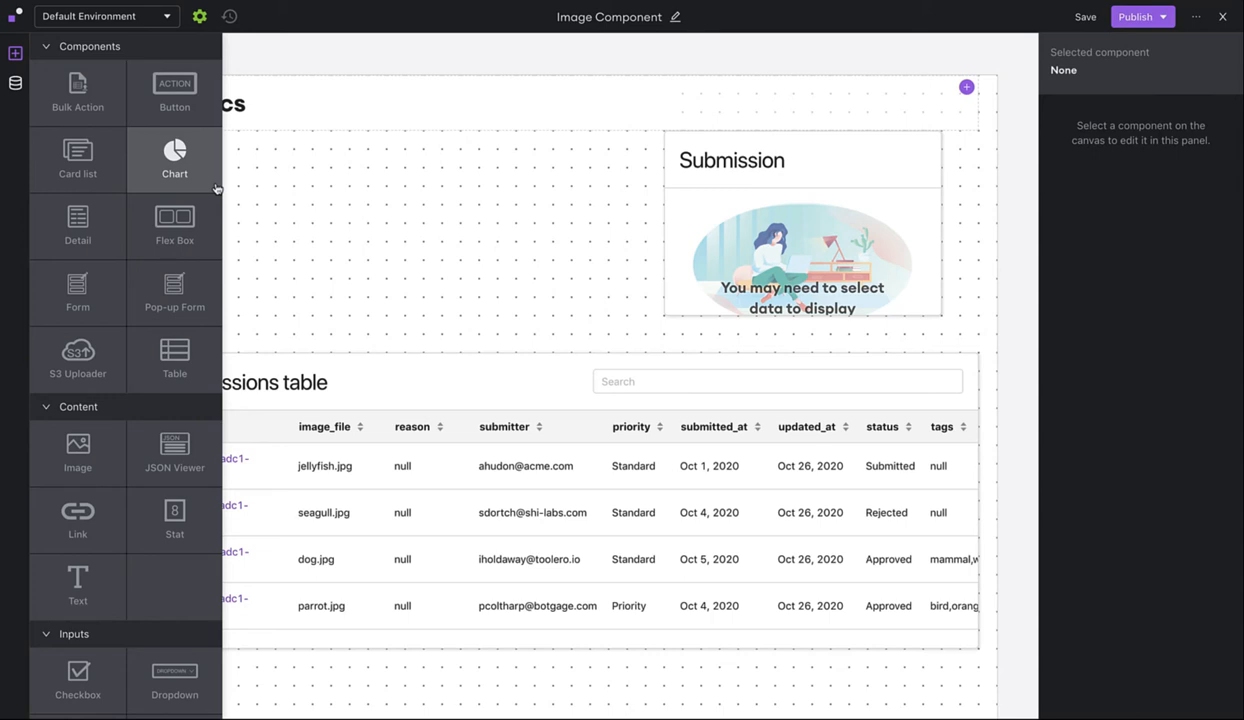
{"action": "left_click", "coordinate": [90, 458]}
{"action": "left_click_drag", "start_coordinate": [463, 386], "coordinate": [175, 222]}
{"action": "left_click_drag", "start_coordinate": [229, 292], "coordinate": [226, 329]}
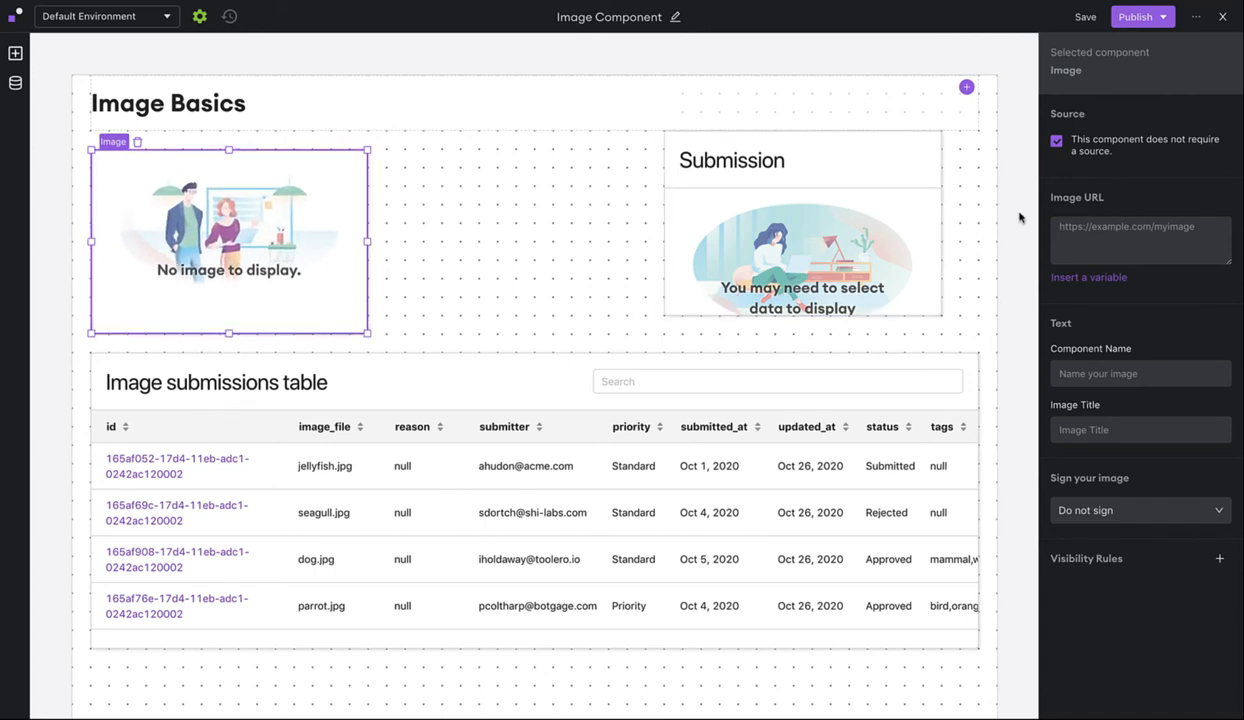
- Give the new image a source: the Demo Database datasource with the List image_submissions records function
{"action": "left_click", "coordinate": [1057, 146]}
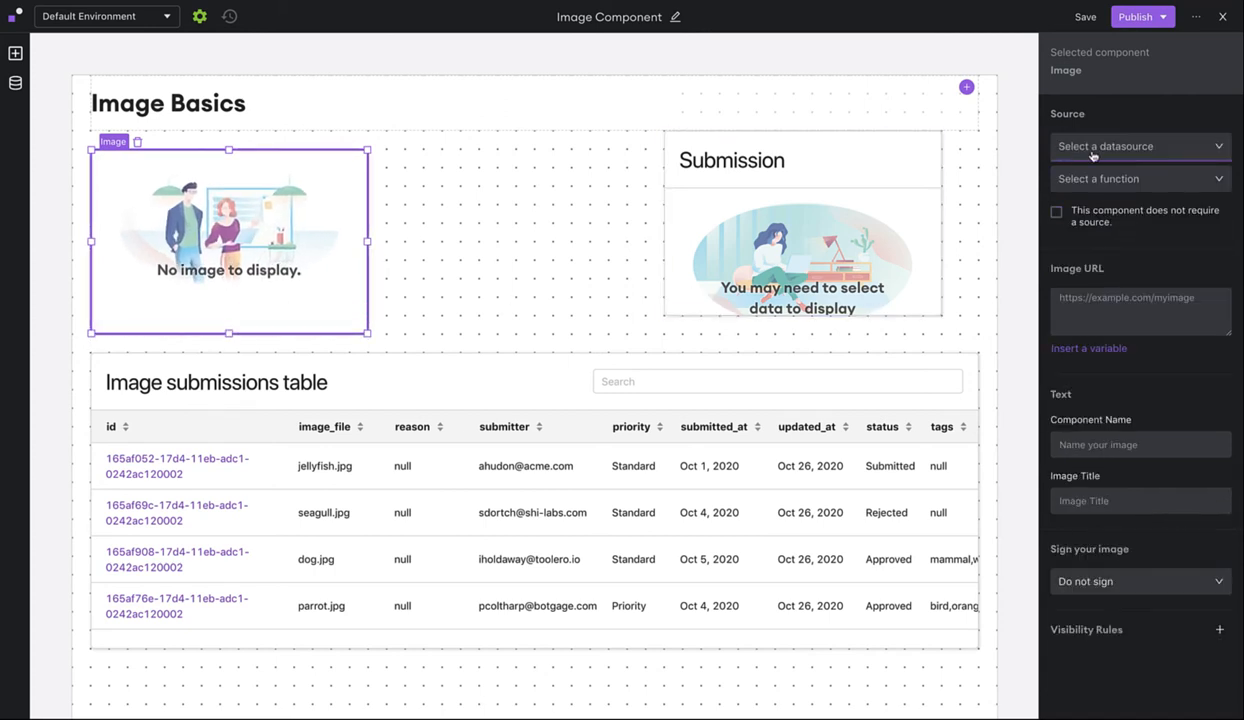
{"action": "left_click", "coordinate": [1072, 150]}
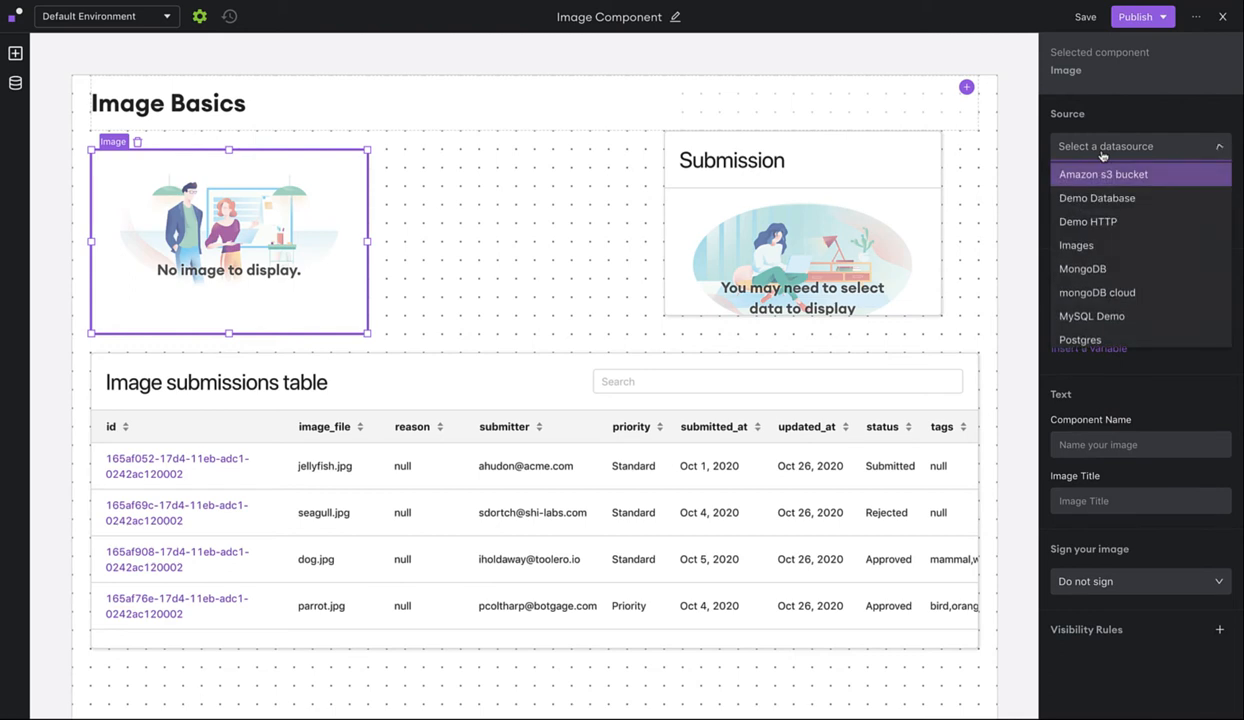
{"action": "left_click", "coordinate": [1113, 205]}
{"action": "left_click", "coordinate": [1120, 180]}
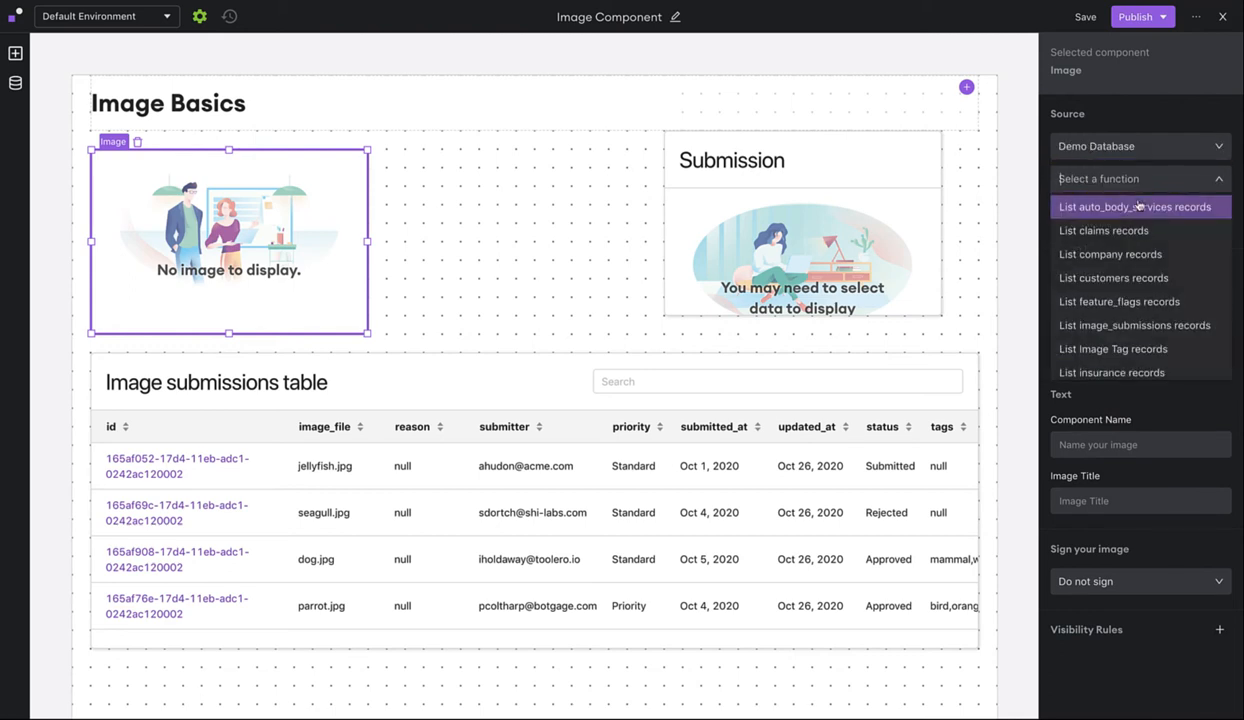
{"action": "left_click", "coordinate": [1133, 332]}
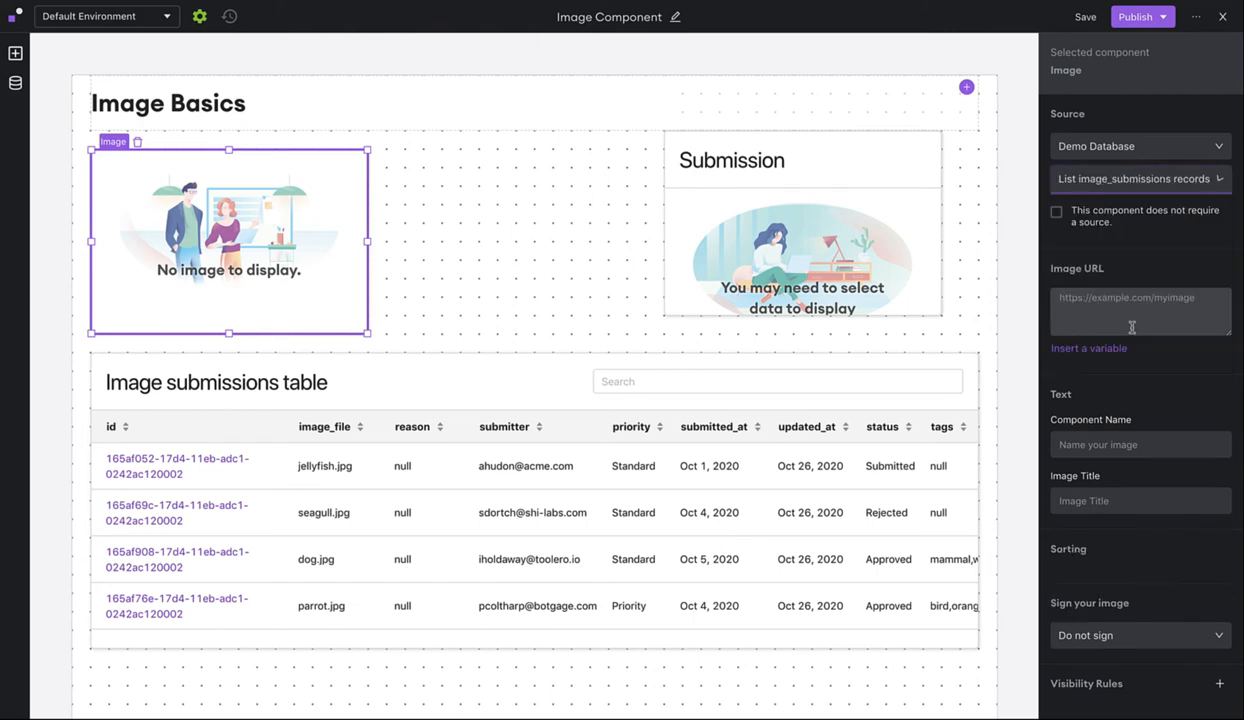
{"action": "left_click", "coordinate": [1111, 317]}
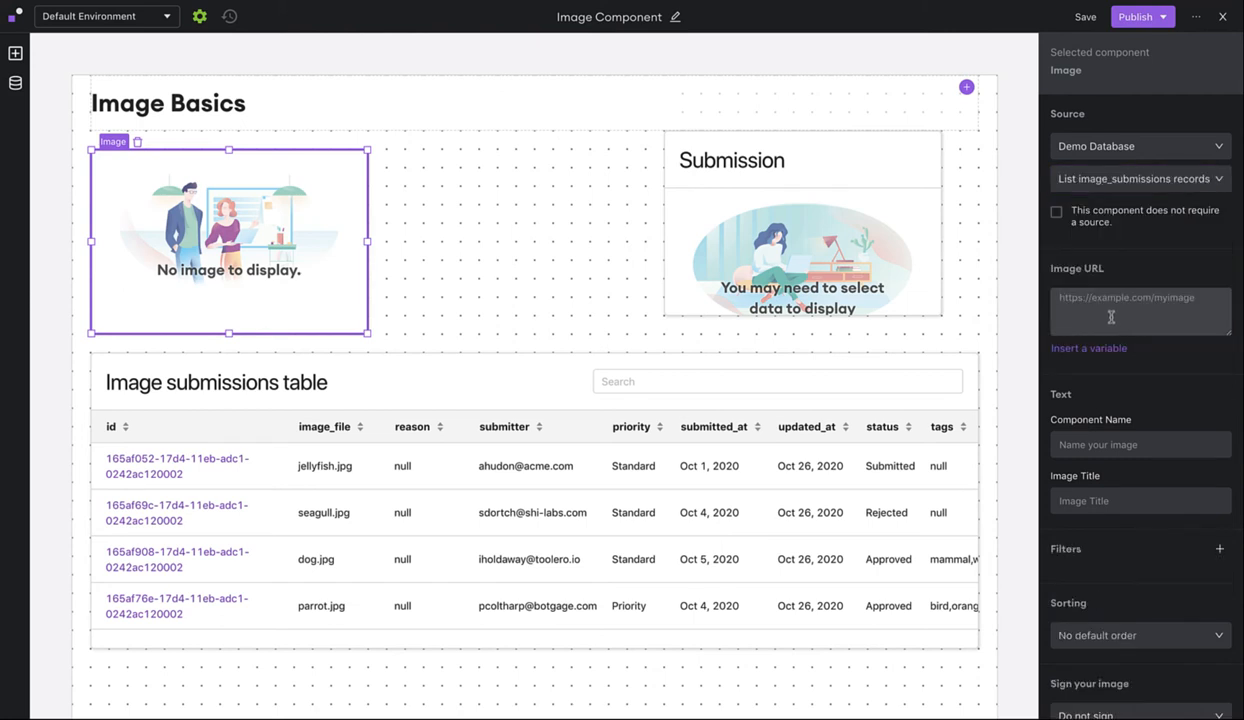
{"action": "type", "text": "https://internalio.images.s3.us-east-2.amazonaws.com/"}
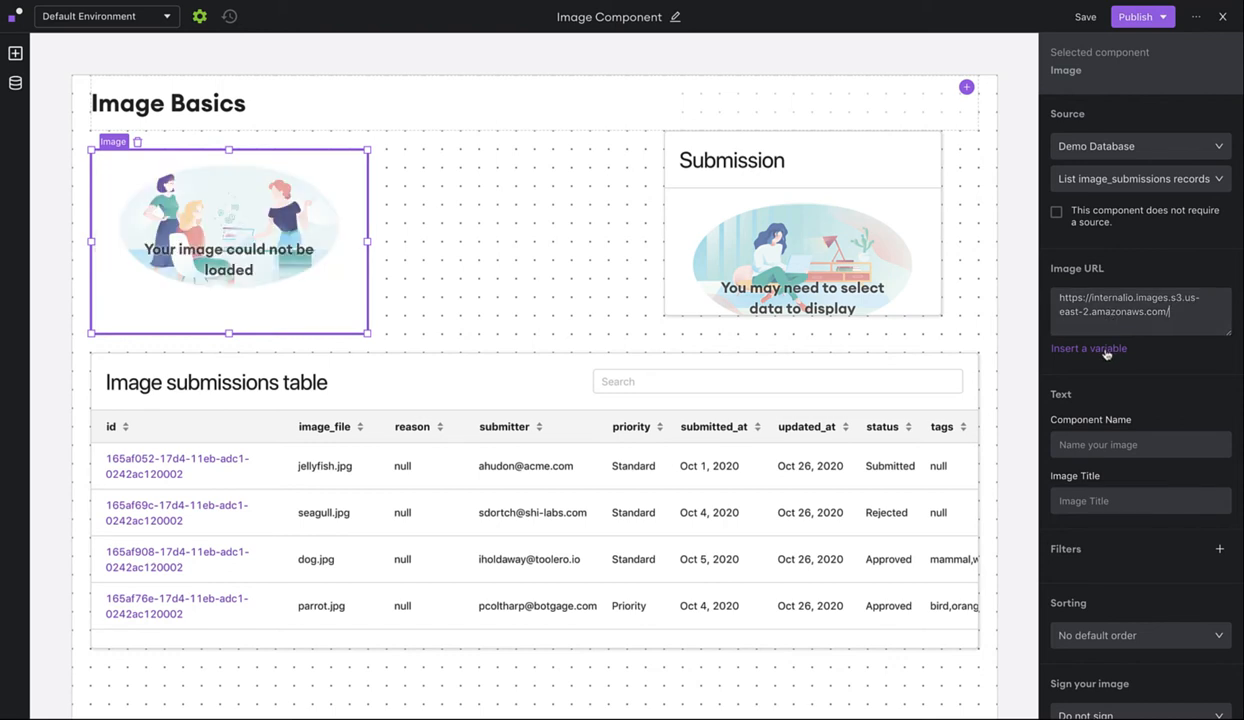
{"action": "left_click", "coordinate": [1098, 349]}
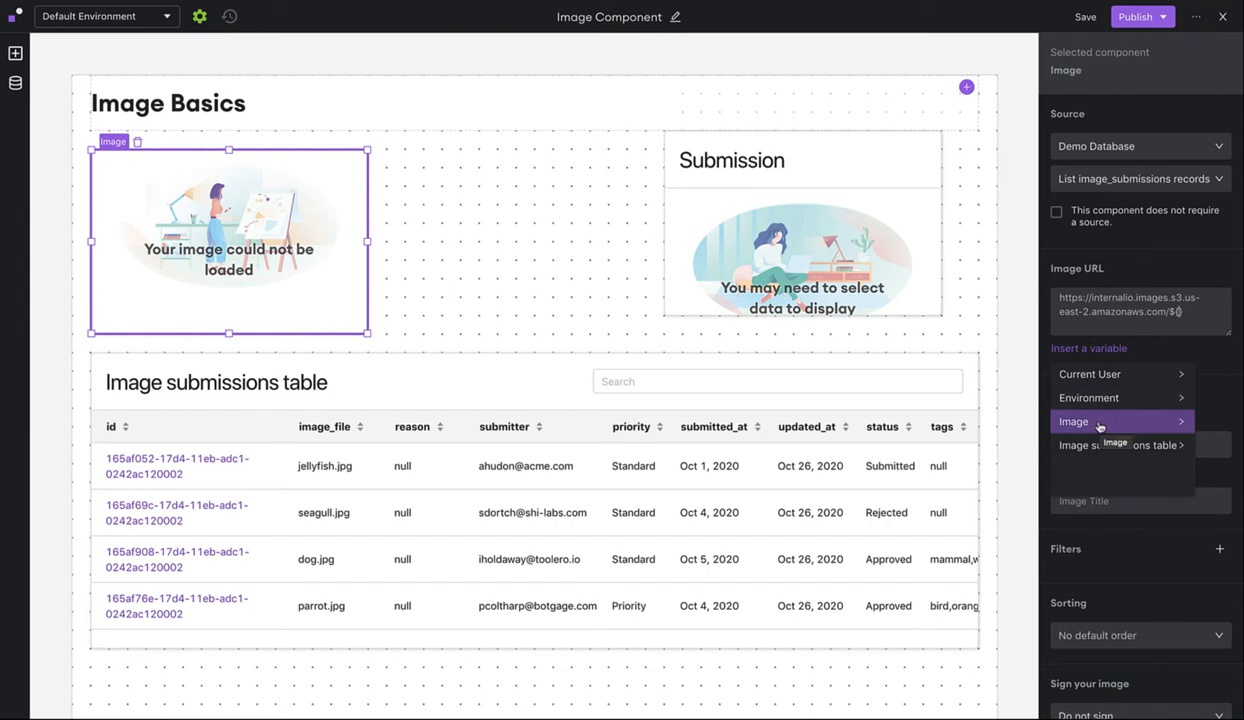
{"action": "left_click", "coordinate": [1099, 427]}
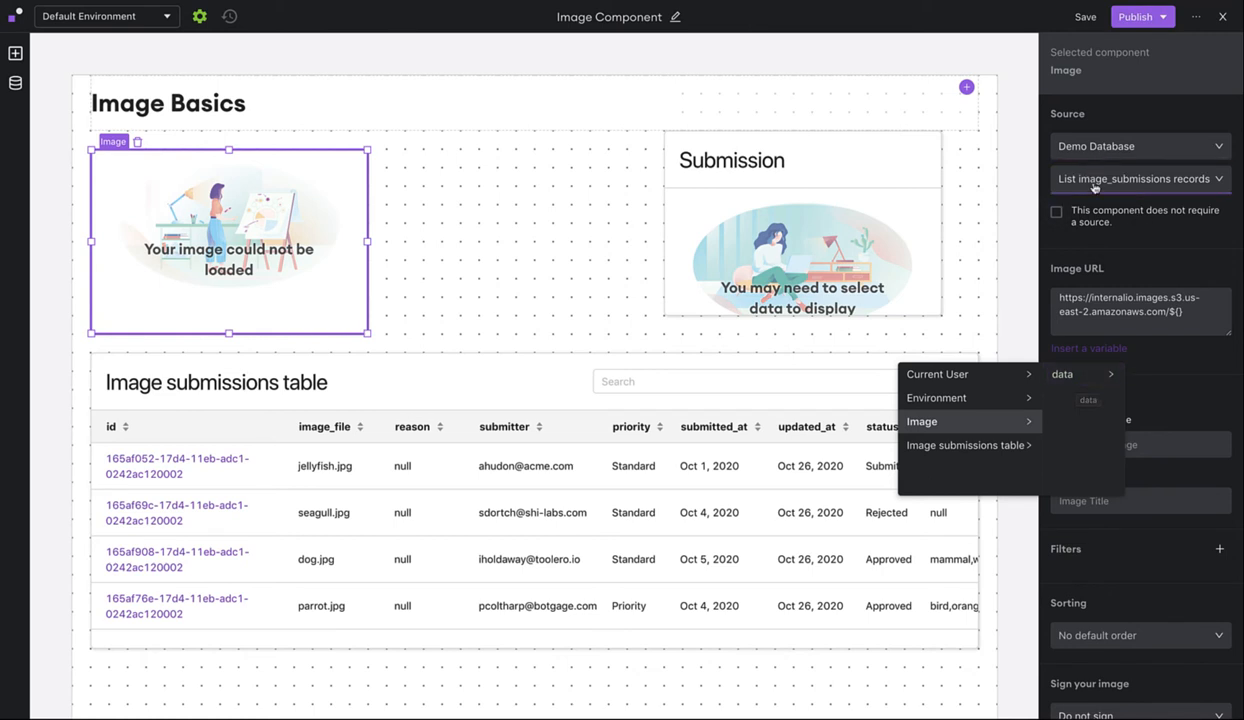
{"action": "left_click", "coordinate": [1077, 375]}
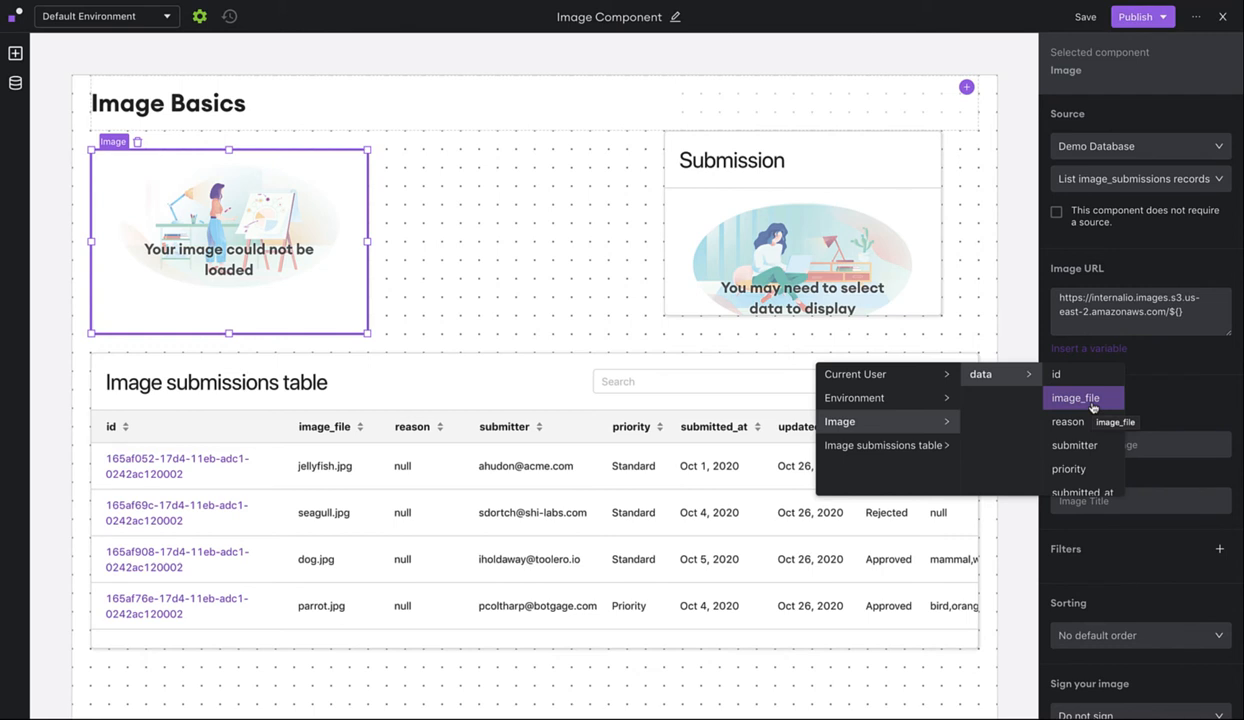
{"action": "left_click", "coordinate": [1093, 398]}
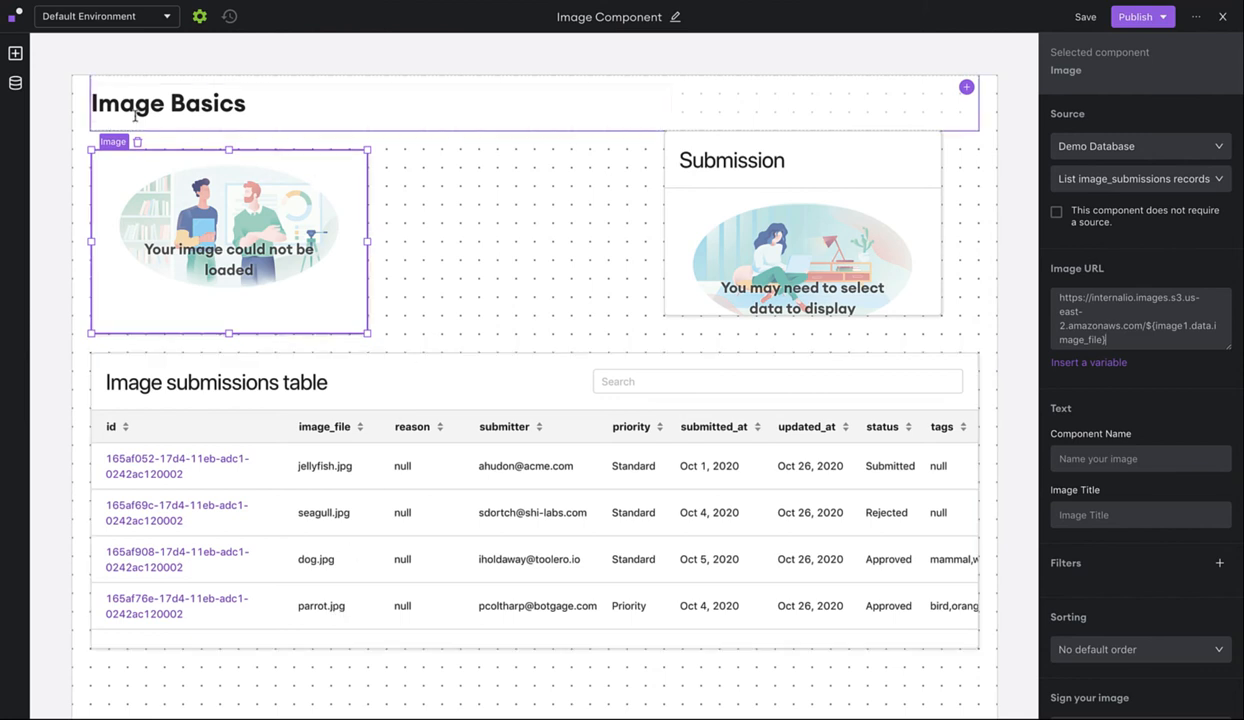
- Add a Dropdown component on the canvas between the two Image components
{"action": "left_click", "coordinate": [15, 56]}
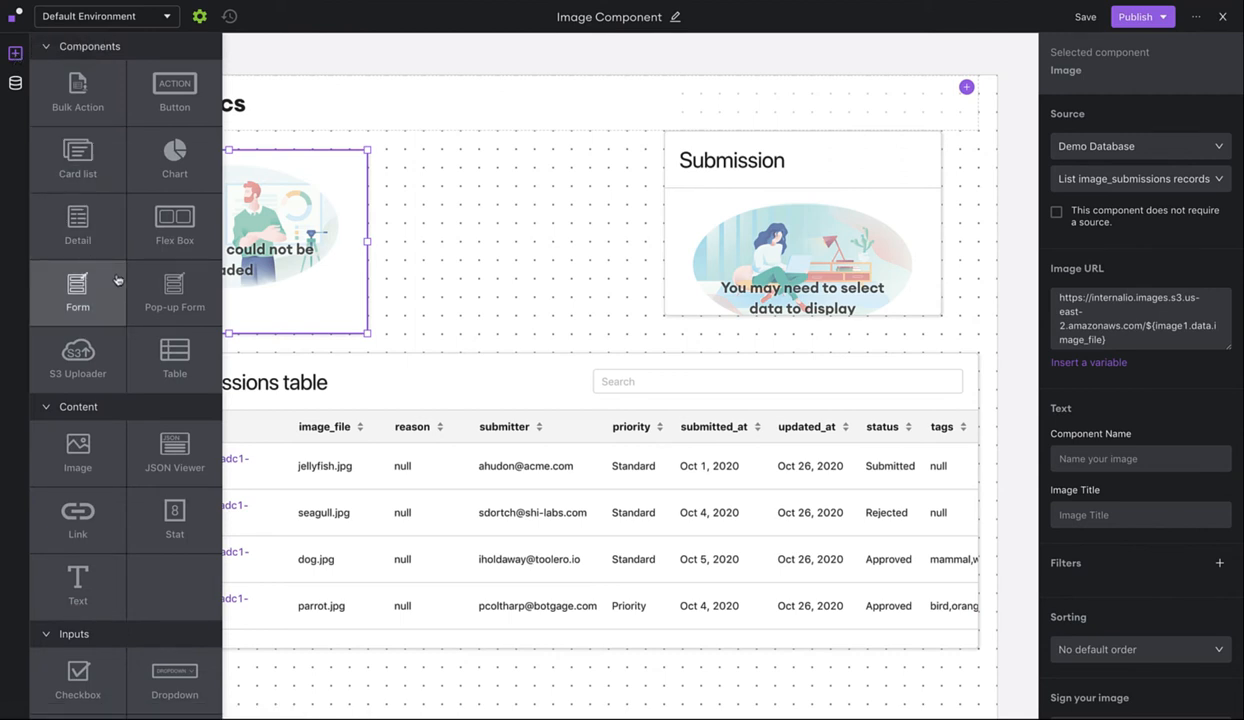
{"action": "scroll", "coordinate": [100, 400], "scroll_direction": "down", "scroll_amount": 3}
{"action": "left_click", "coordinate": [172, 485]}
{"action": "left_click_drag", "start_coordinate": [520, 398], "coordinate": [453, 175]}
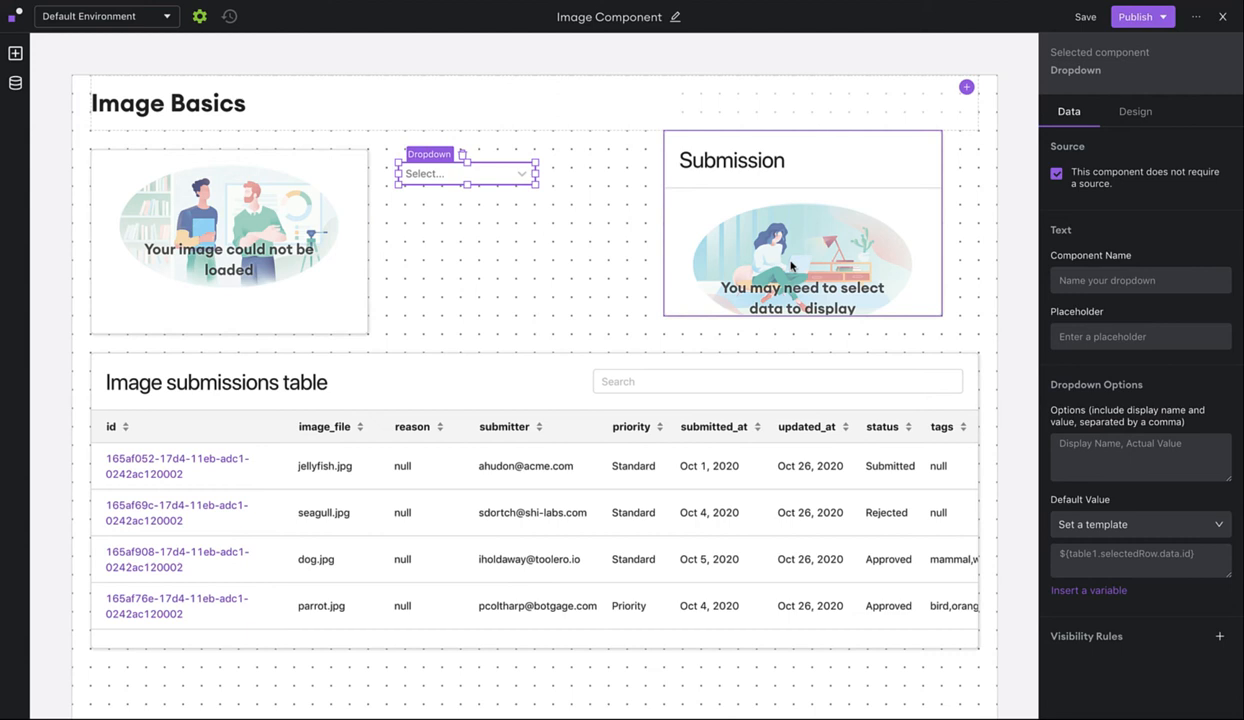
- Give the dropdown a function source: the Demo Database datasource with the List image_submissions records function
{"action": "left_click", "coordinate": [1060, 175]}
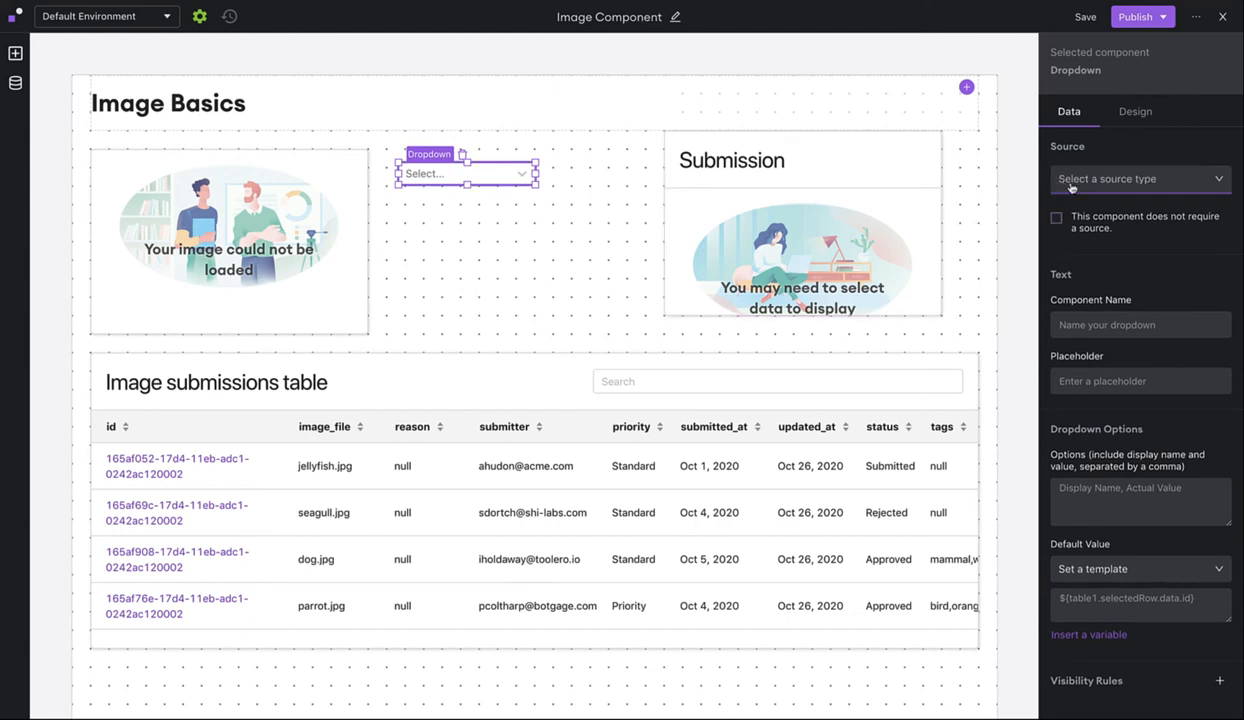
{"action": "left_click", "coordinate": [1071, 187]}
{"action": "left_click", "coordinate": [1073, 205]}
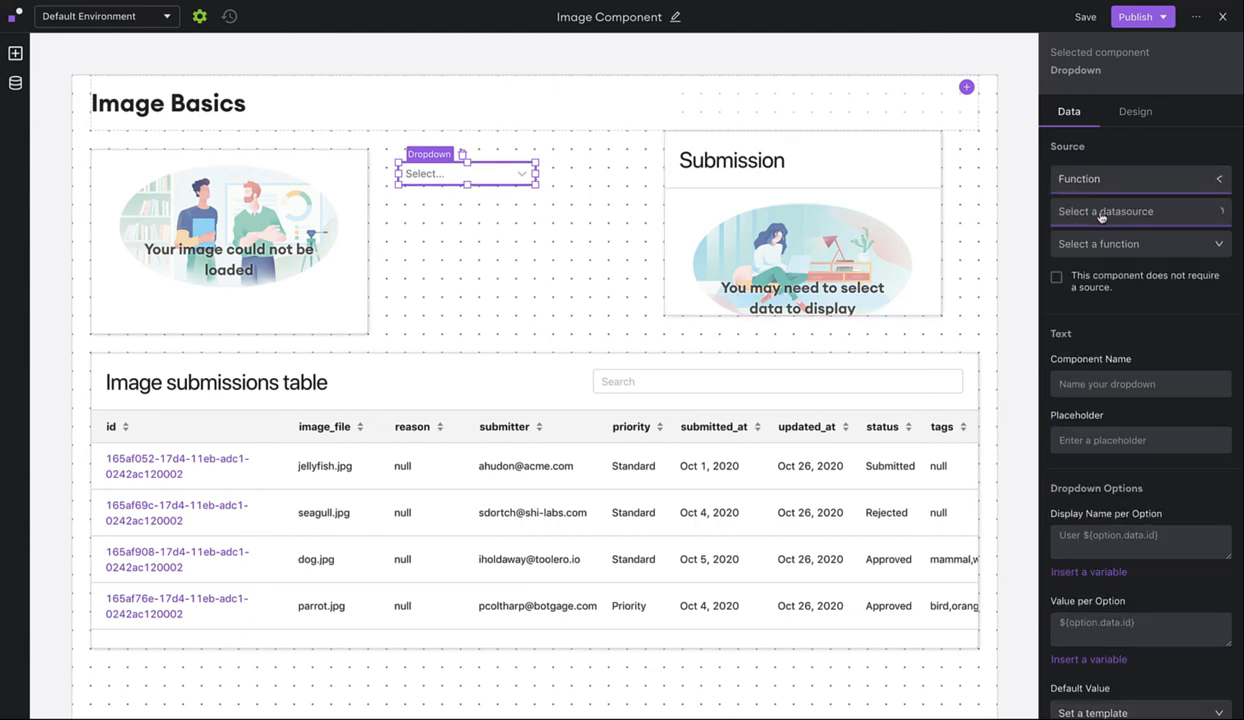
{"action": "left_click", "coordinate": [1102, 213]}
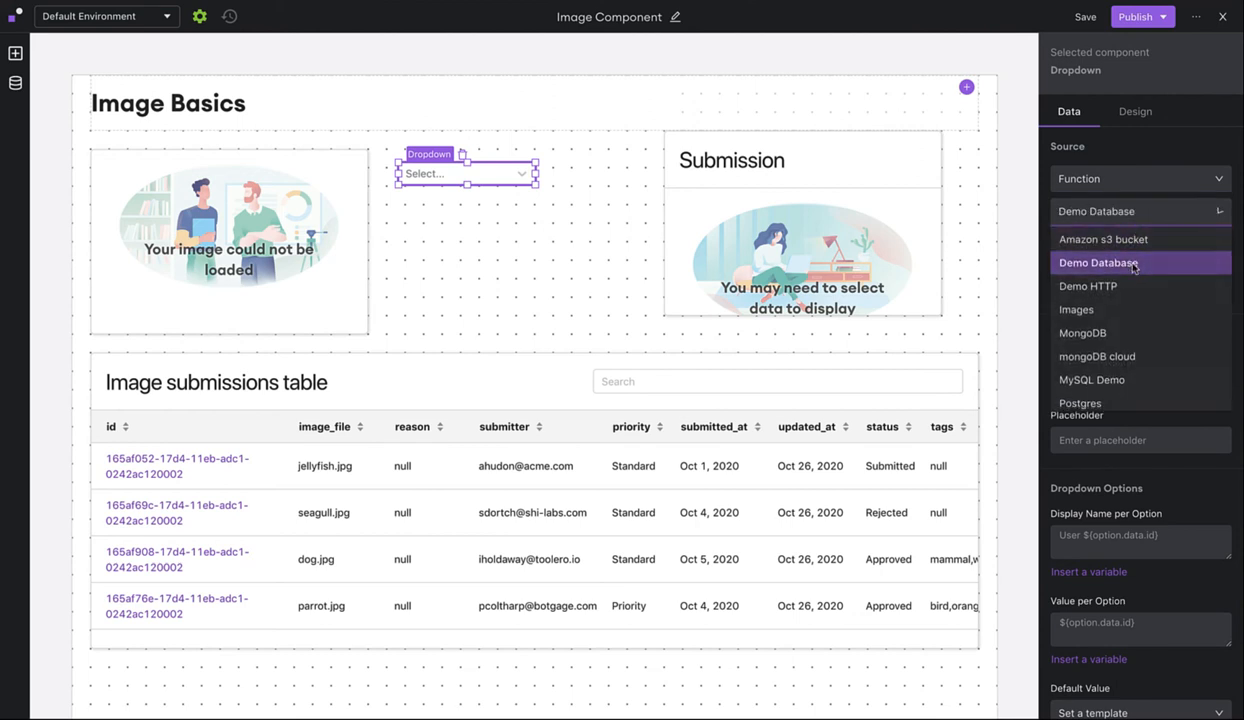
{"action": "left_click", "coordinate": [1133, 263]}
{"action": "left_click", "coordinate": [1133, 244]}
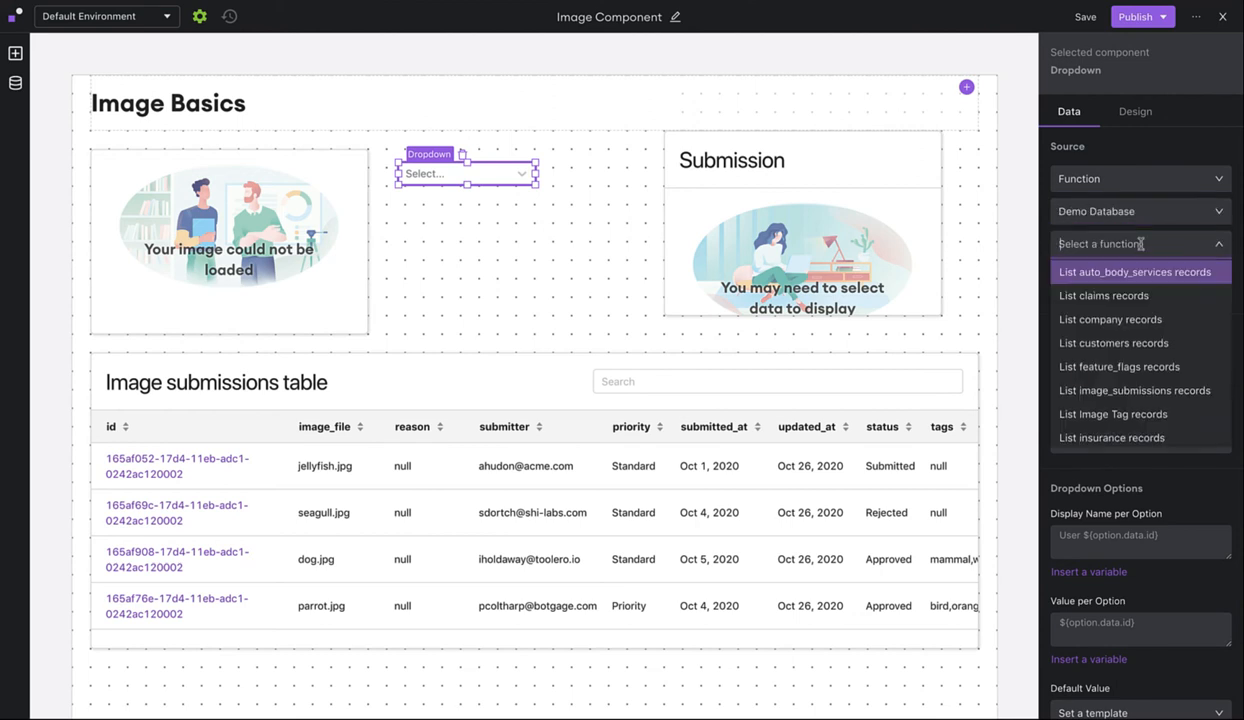
{"action": "left_click", "coordinate": [1150, 390]}
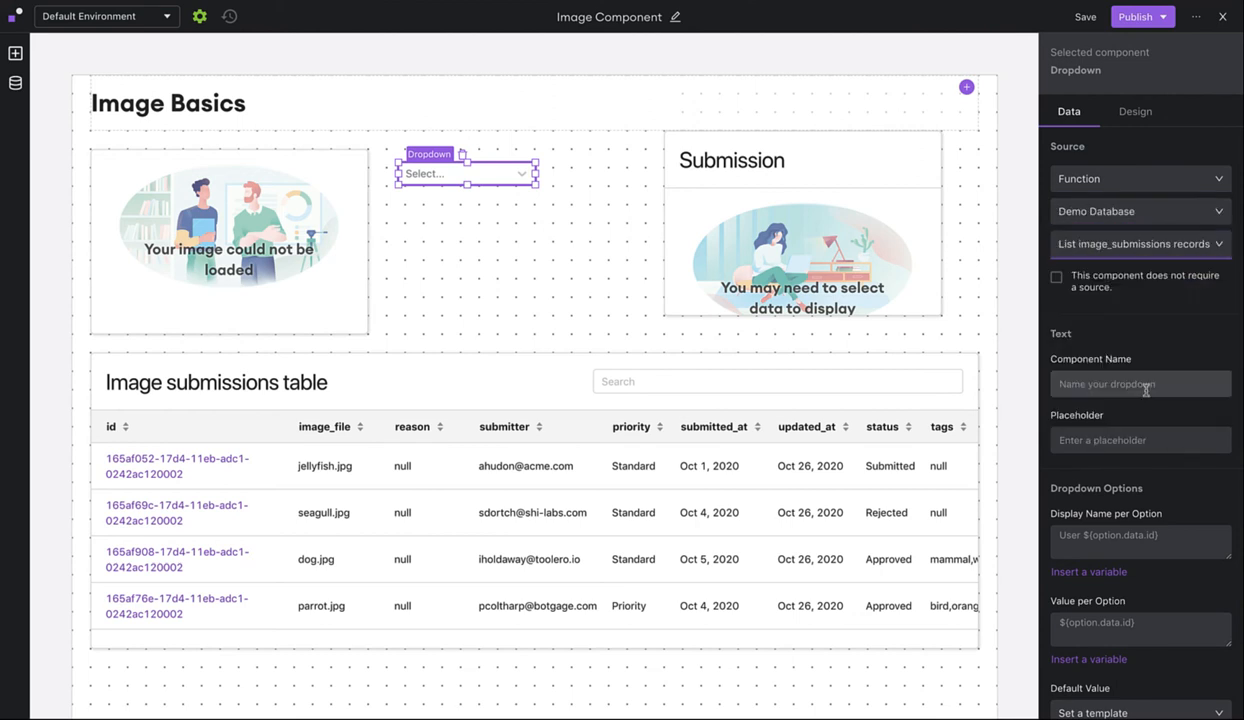
- Set both the display name and the value per option of the dropdown to the option's submitter variable, ${option.data.submitter}
{"action": "left_click", "coordinate": [1108, 541]}
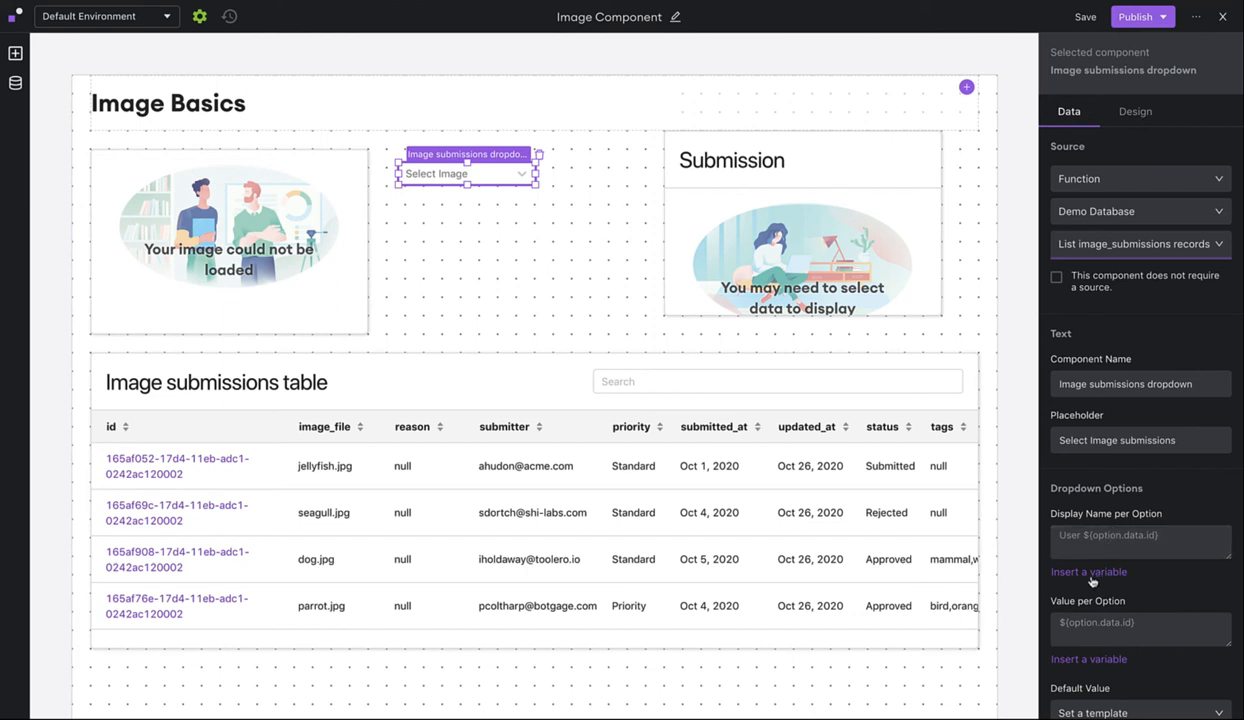
{"action": "left_click", "coordinate": [1090, 572]}
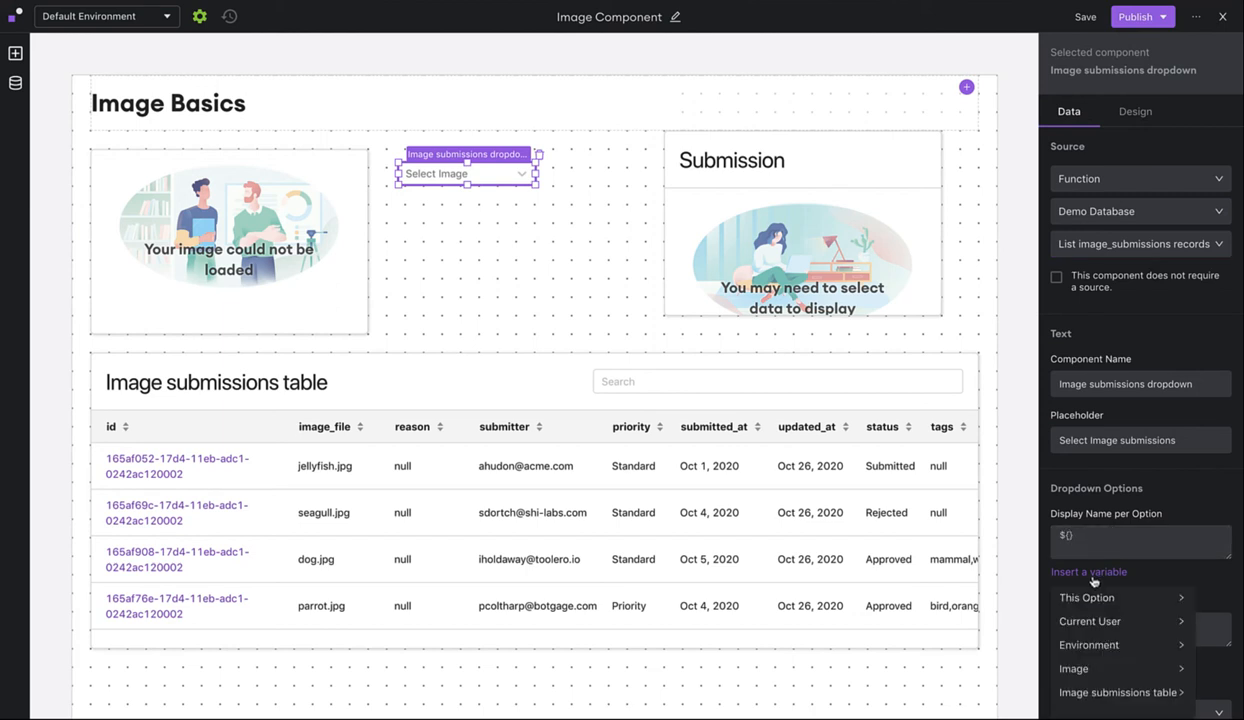
{"action": "mouse_move", "coordinate": [1105, 598]}
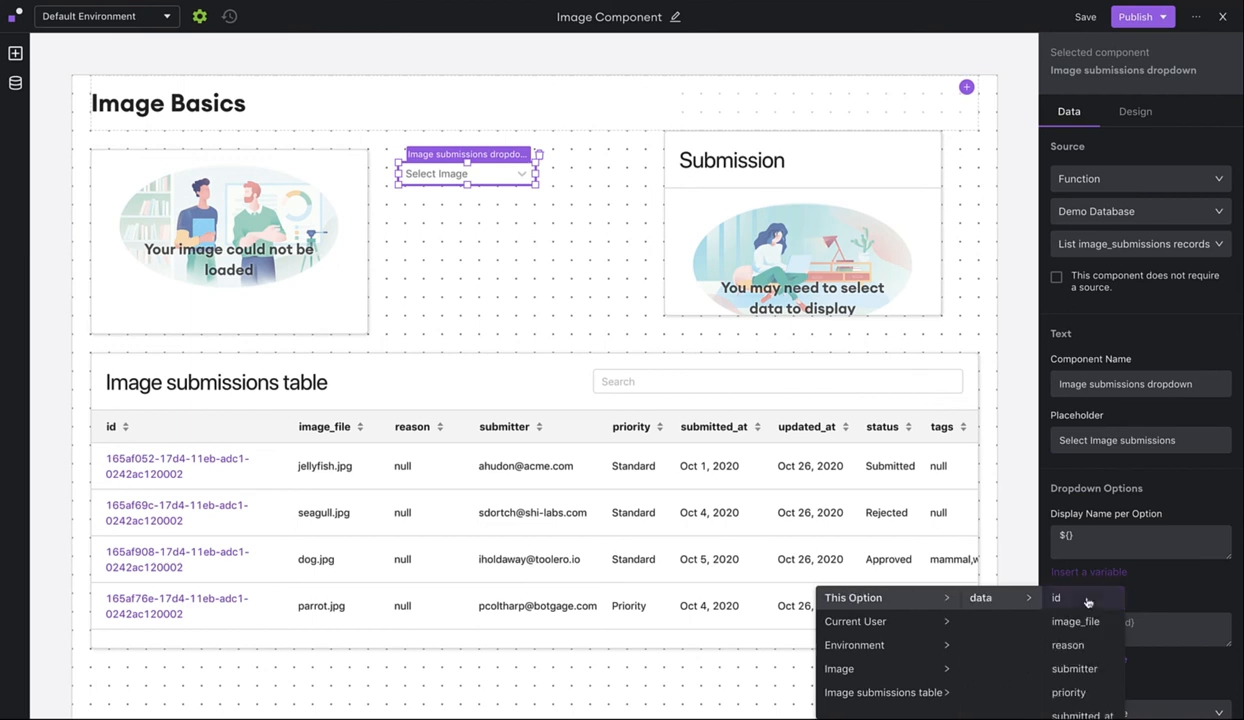
{"action": "left_click", "coordinate": [1081, 678]}
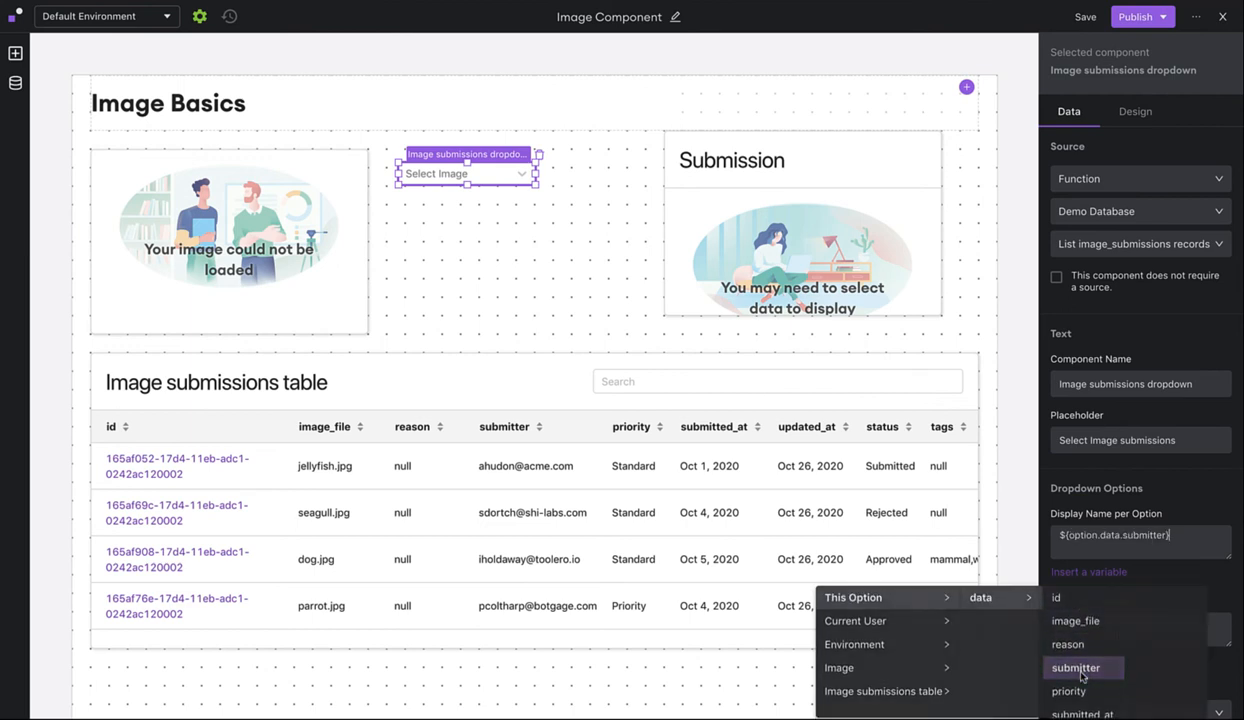
{"action": "left_click", "coordinate": [1099, 659]}
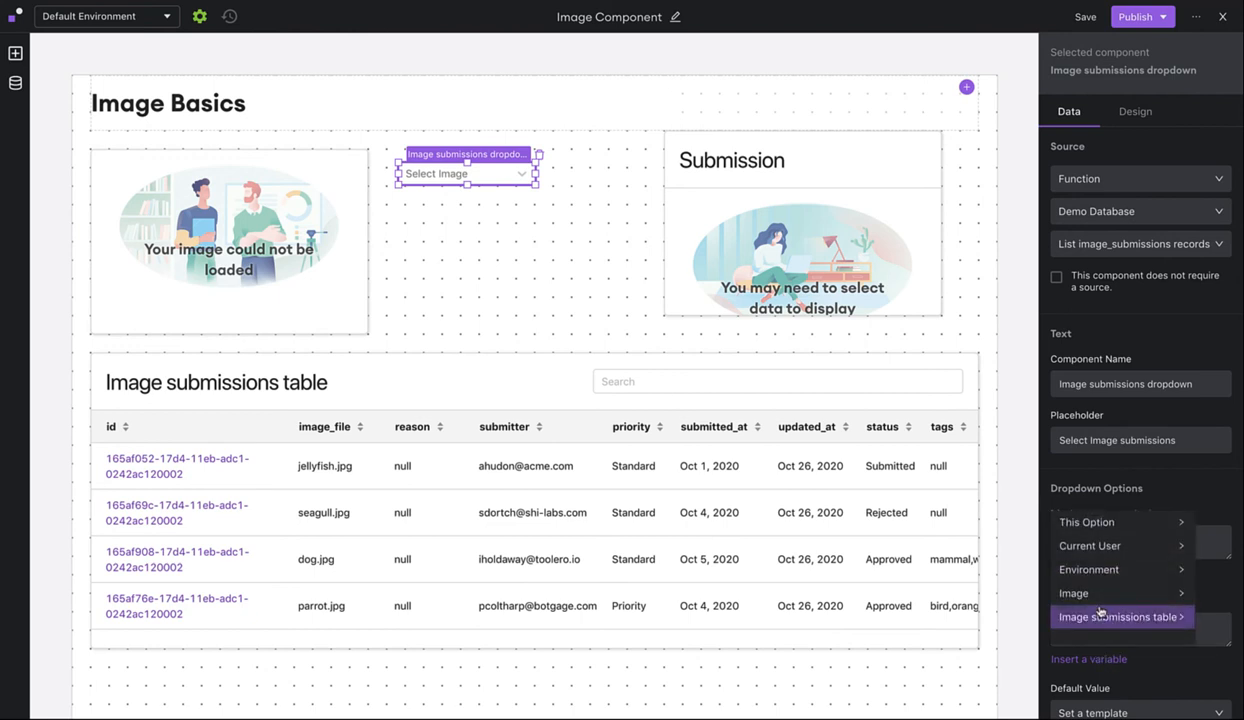
{"action": "mouse_move", "coordinate": [1088, 522]}
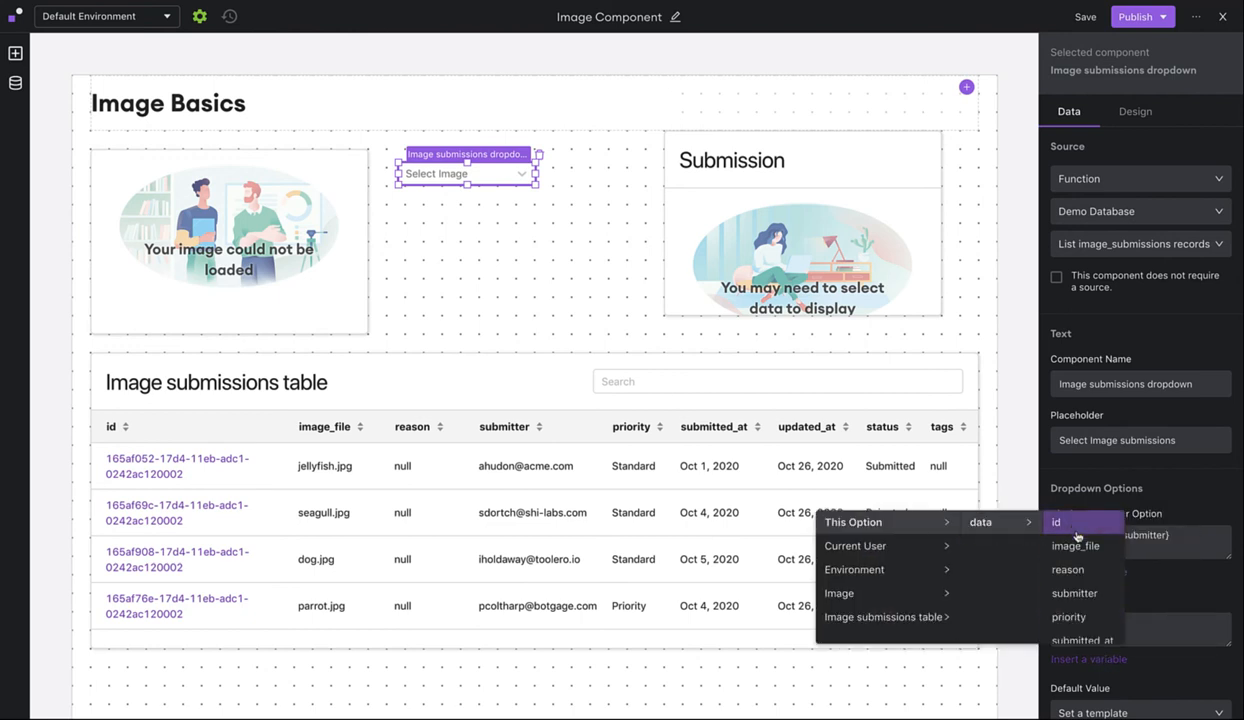
{"action": "left_click", "coordinate": [1080, 594]}
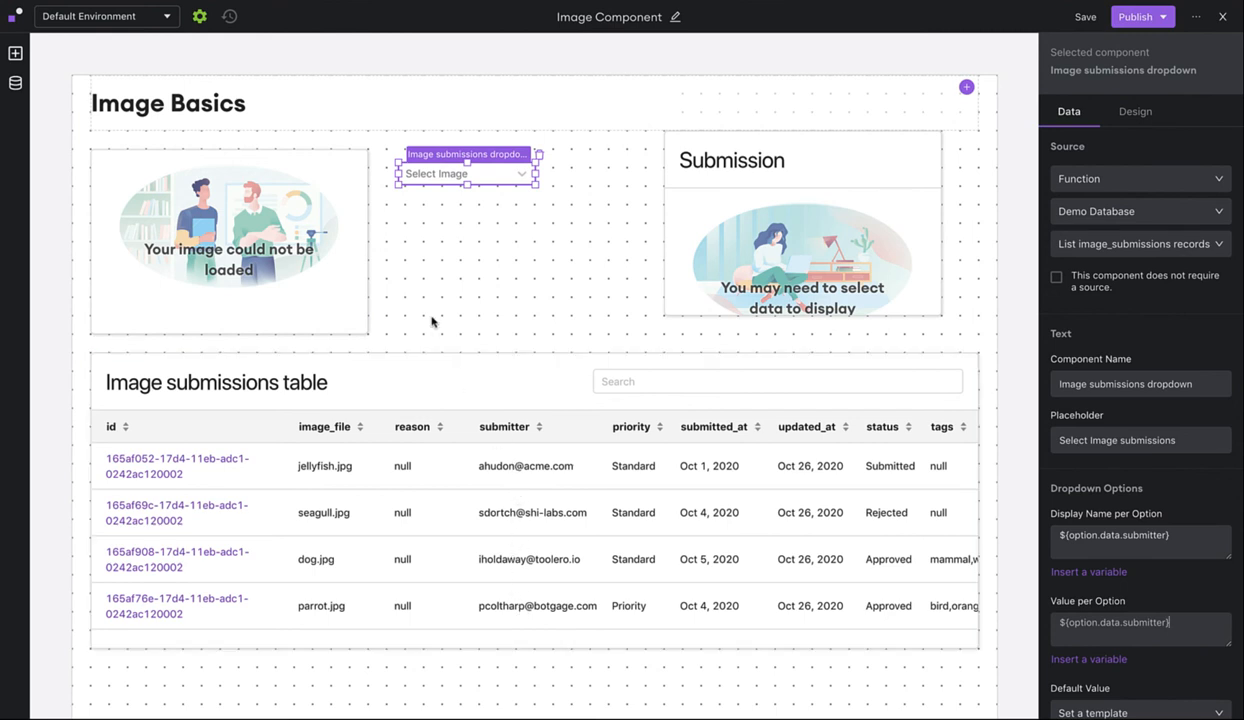
- Add a filter to the left image so that submitter is equal to component value, bound to the Image submissions dropdown's value
{"action": "left_click", "coordinate": [286, 262]}
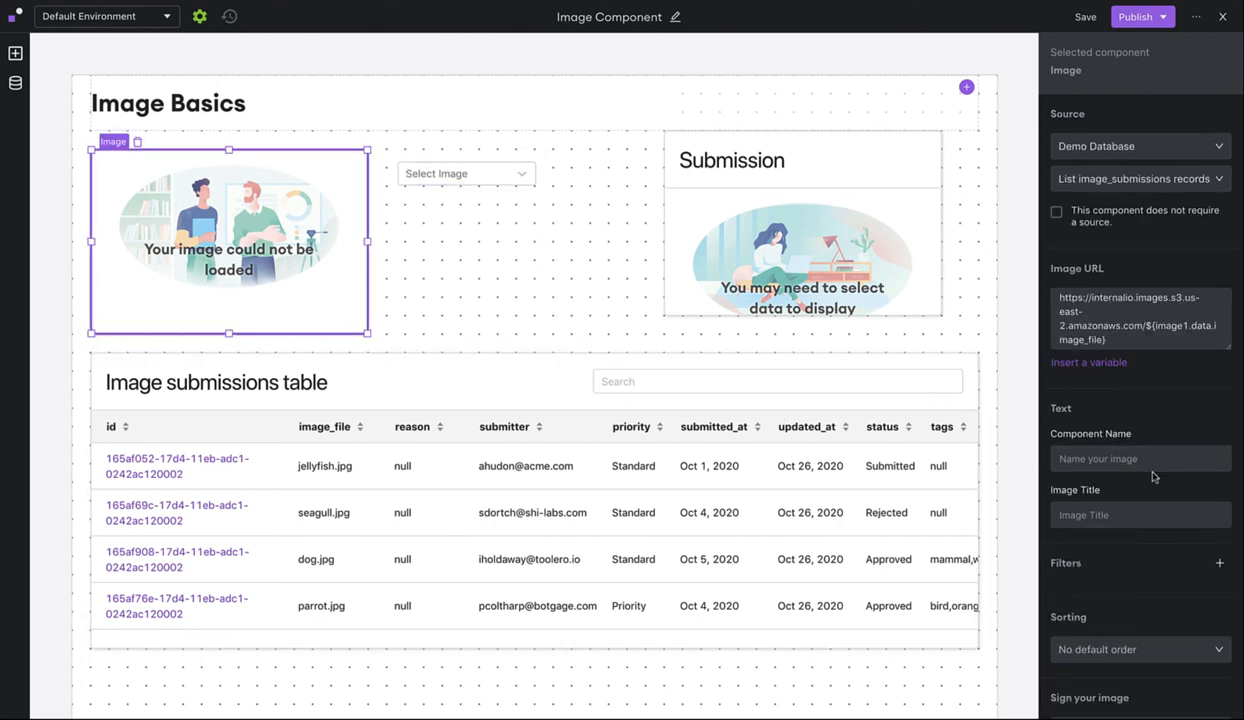
{"action": "left_click", "coordinate": [1218, 565]}
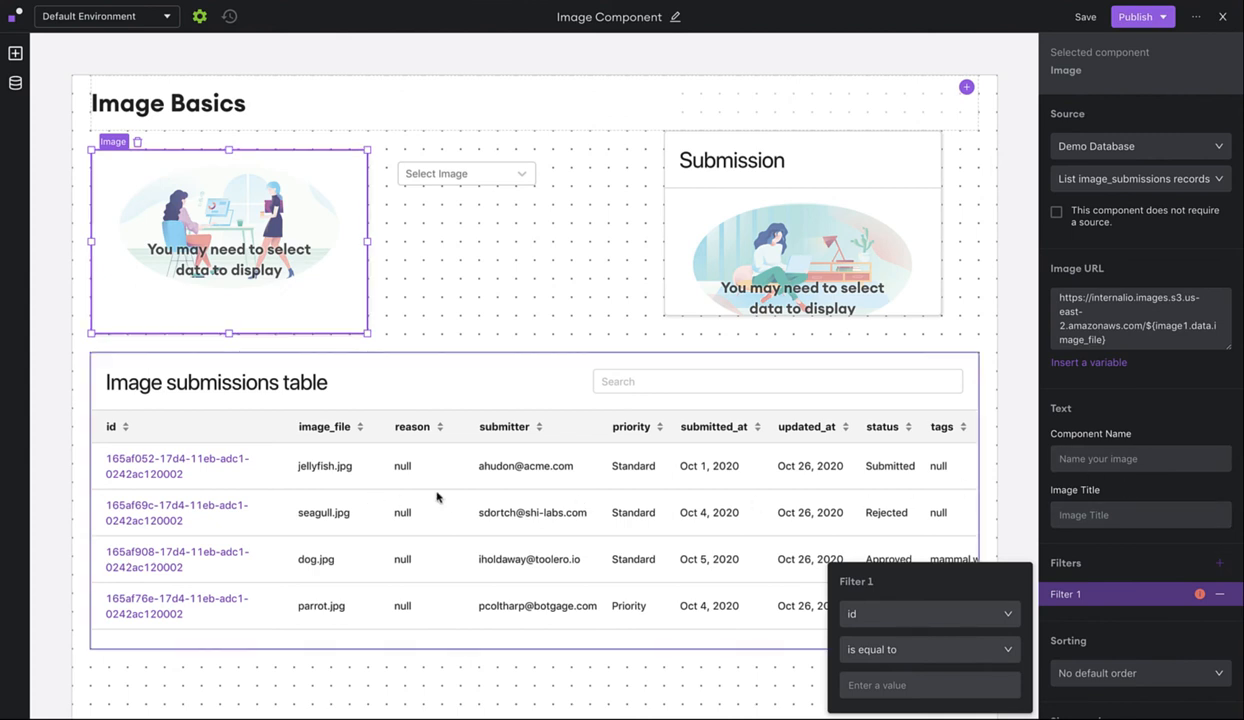
{"action": "left_click", "coordinate": [960, 623]}
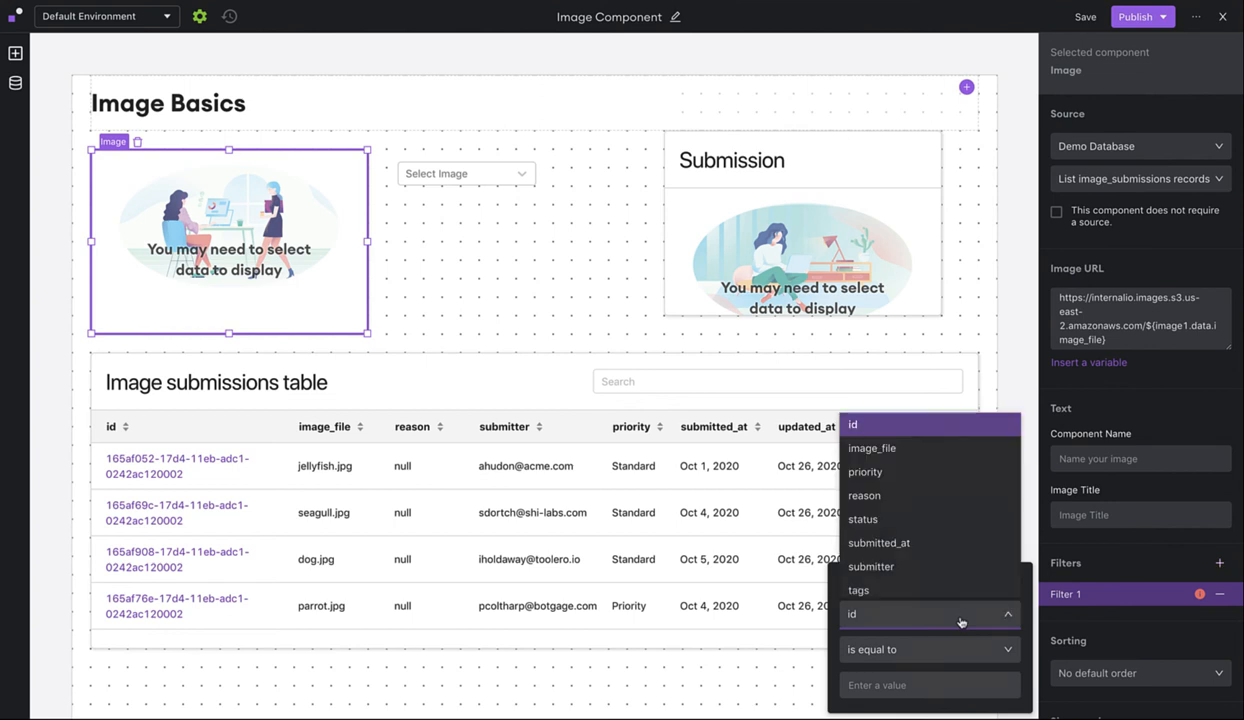
{"action": "left_click", "coordinate": [930, 563]}
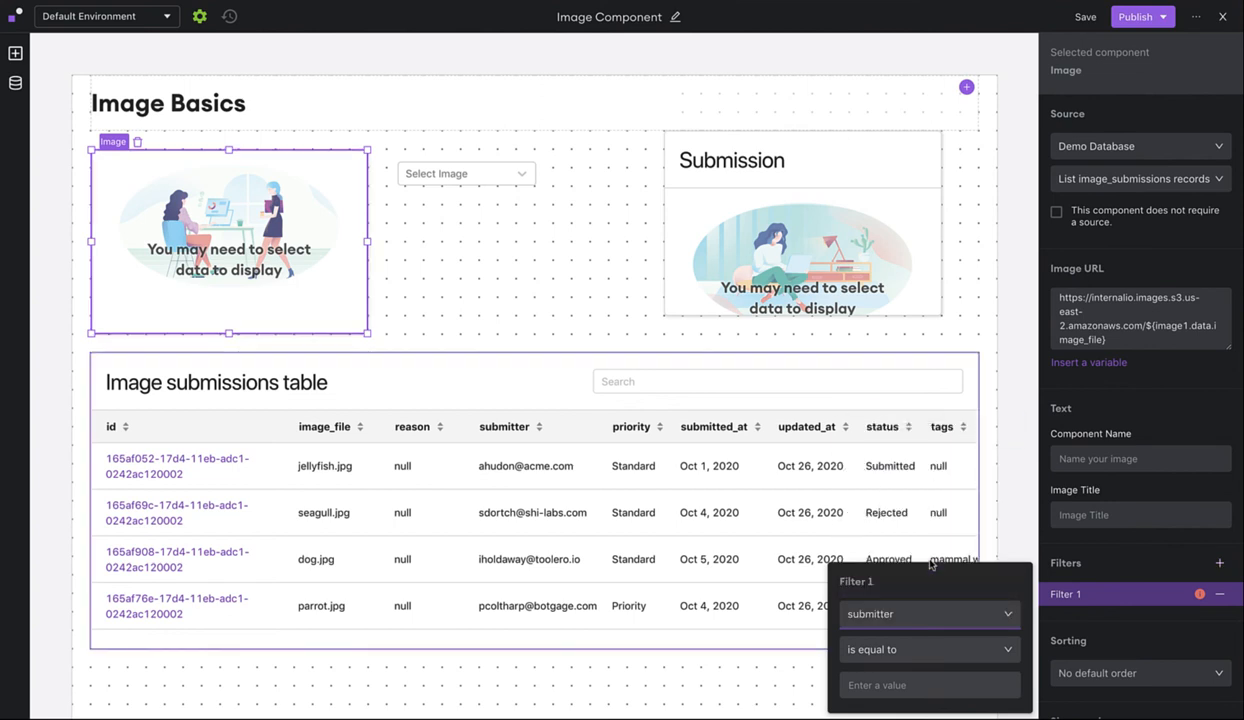
{"action": "left_click", "coordinate": [934, 650]}
{"action": "scroll", "coordinate": [922, 545], "scroll_direction": "down", "scroll_amount": 5}
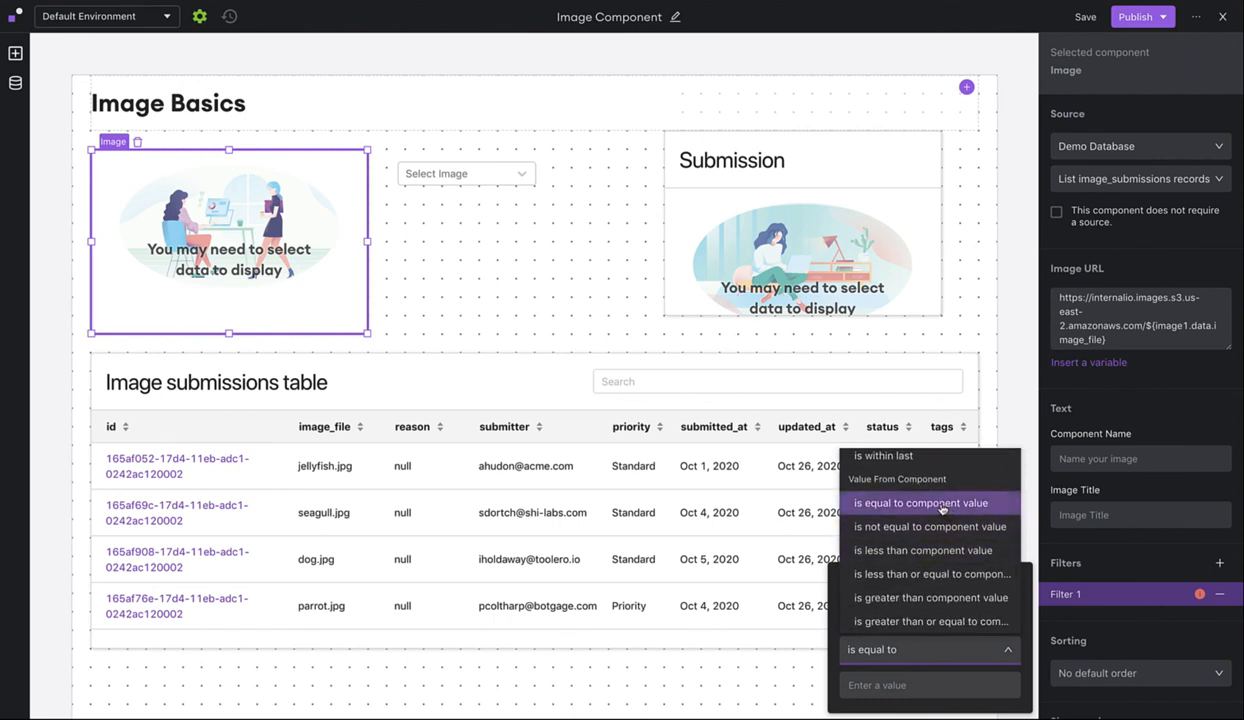
{"action": "left_click", "coordinate": [941, 503]}
{"action": "left_click", "coordinate": [913, 686]}
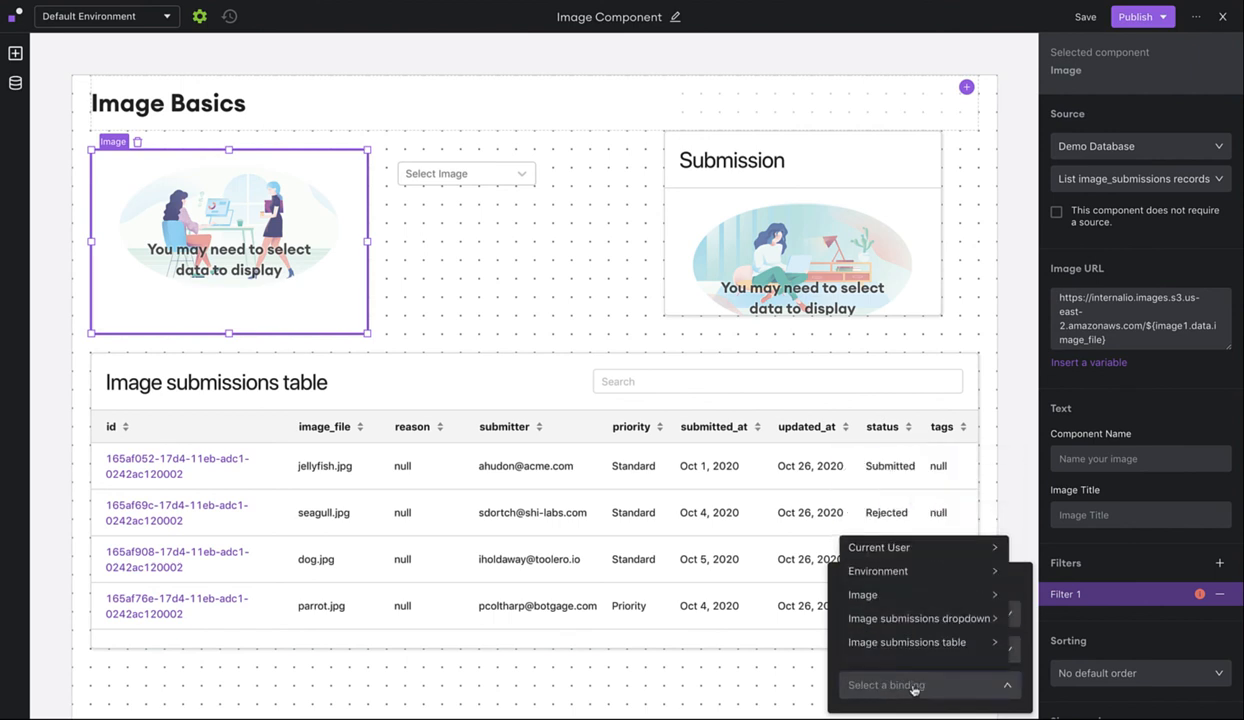
{"action": "left_click", "coordinate": [921, 622]}
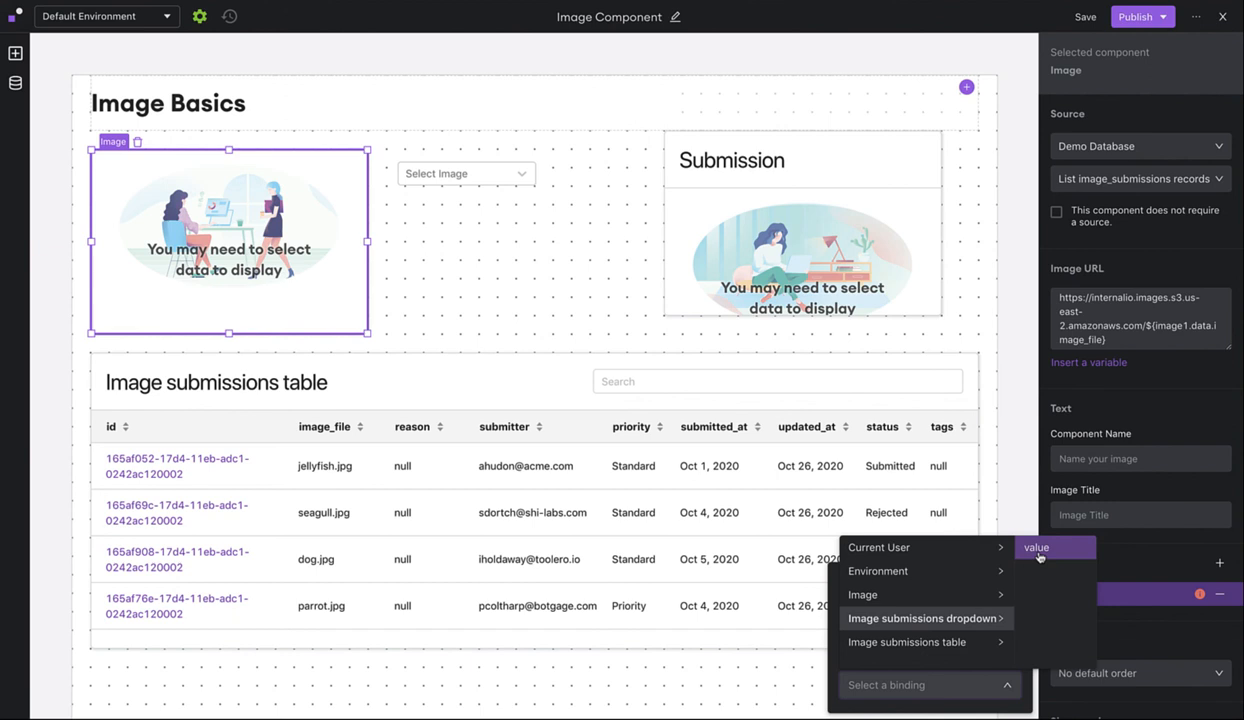
{"action": "left_click", "coordinate": [1037, 551]}
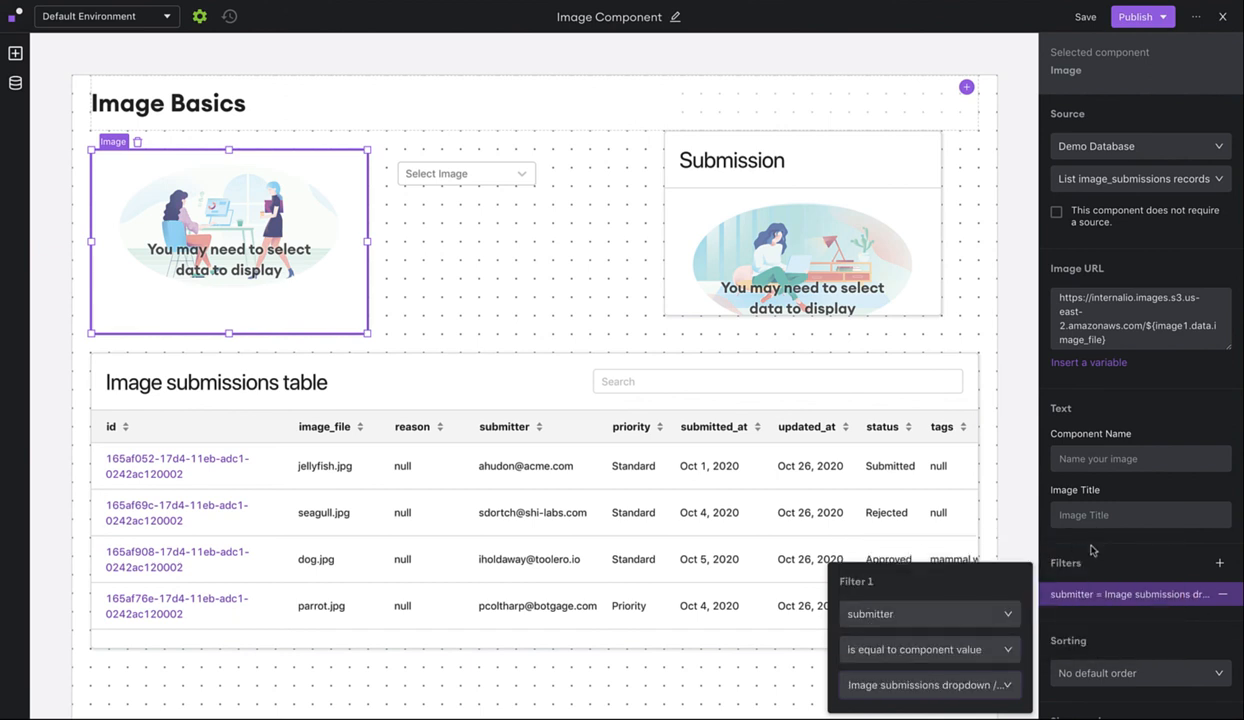
{"action": "left_click", "coordinate": [1091, 549]}
- Sign the left image with the Amazon s3 bucket's credentials
{"action": "scroll", "coordinate": [1091, 549], "scroll_direction": "down", "scroll_amount": 2}
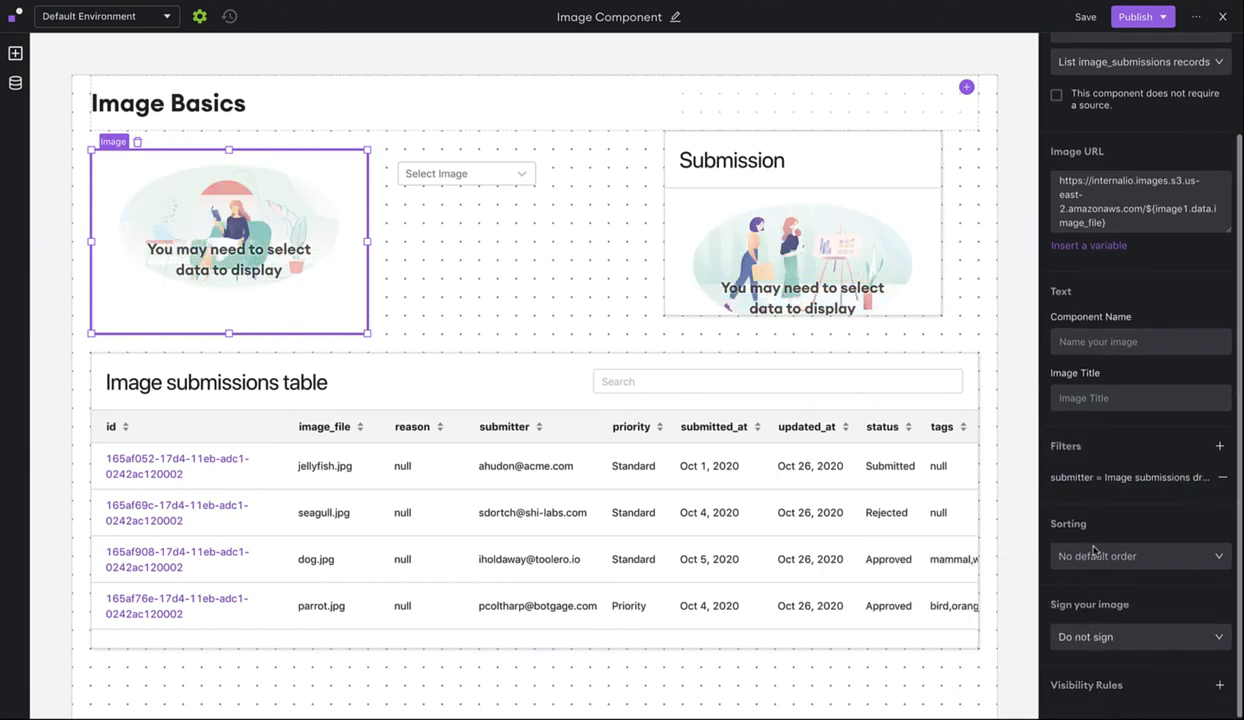
{"action": "left_click", "coordinate": [1137, 633]}
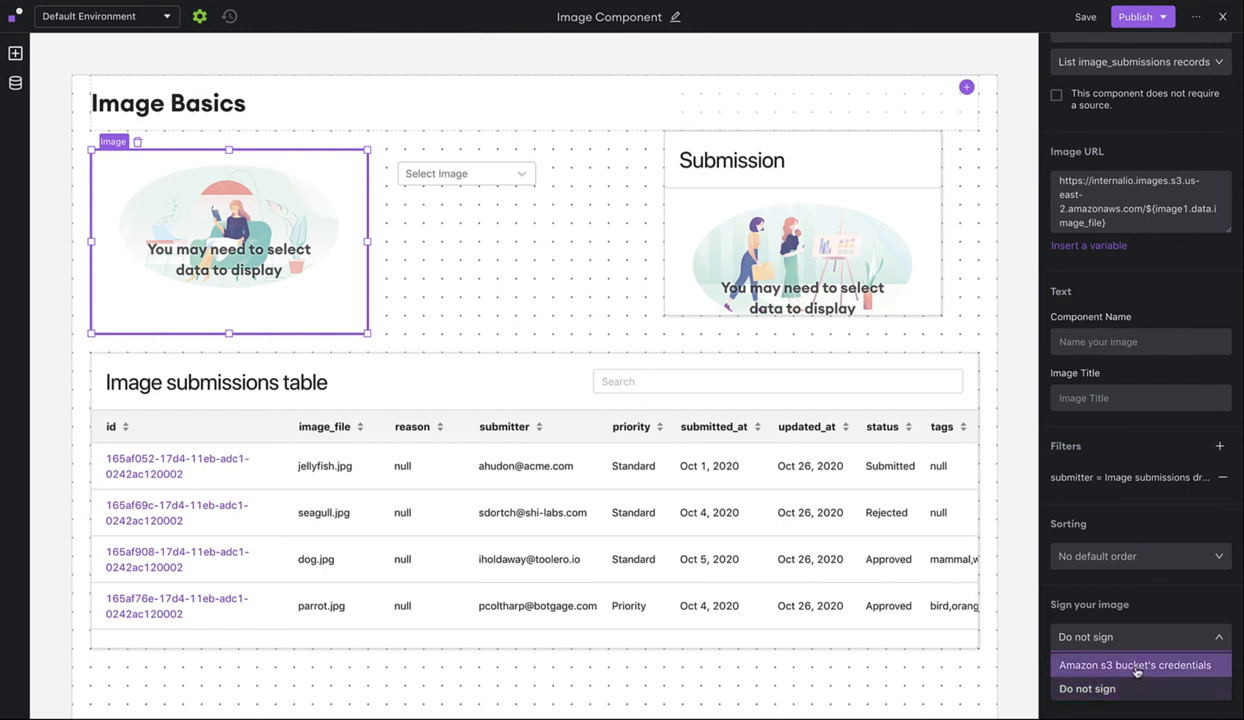
{"action": "left_click", "coordinate": [1137, 667]}
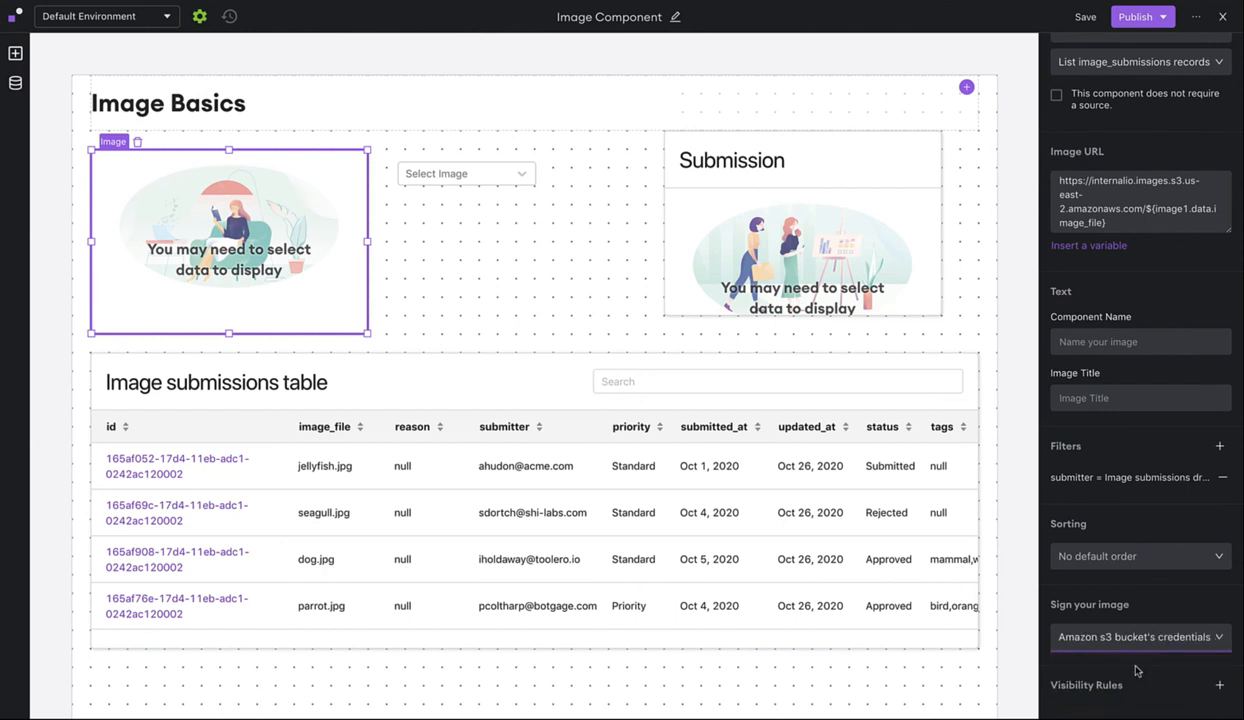
- Publish the space to the Default and Staging environments and leave the editor
{"action": "left_click", "coordinate": [1146, 27]}
{"action": "left_click", "coordinate": [1162, 195]}
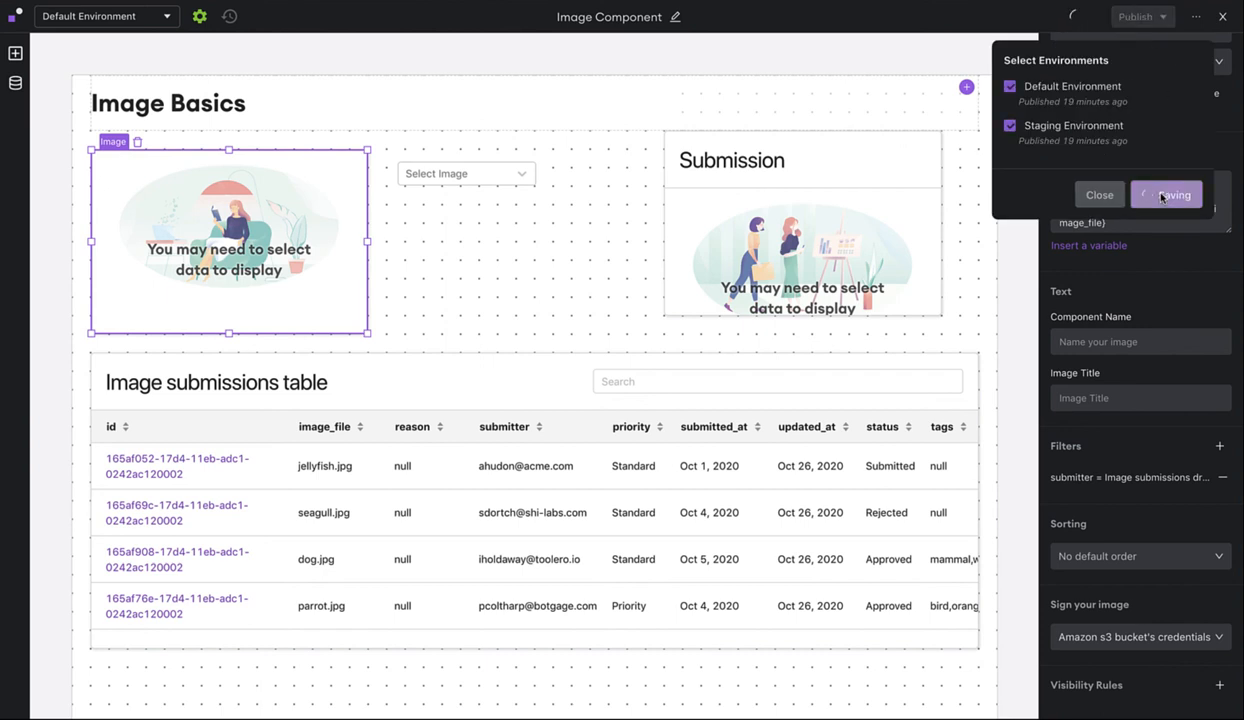
{"action": "left_click", "coordinate": [1222, 22]}
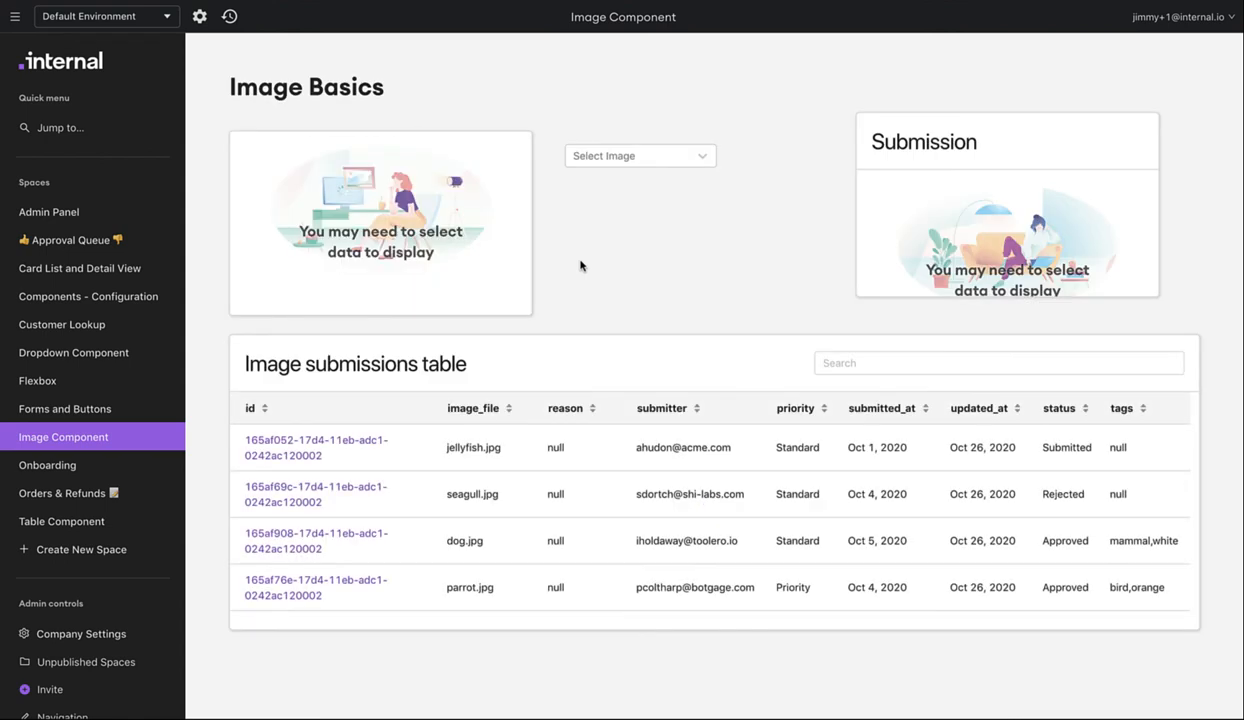
- Test the image with the jellyfish.jpg and seagull.jpg submitters in the dropdown, and select the seagull.jpg row in the table
{"action": "left_click", "coordinate": [676, 157]}
{"action": "left_click", "coordinate": [656, 187]}
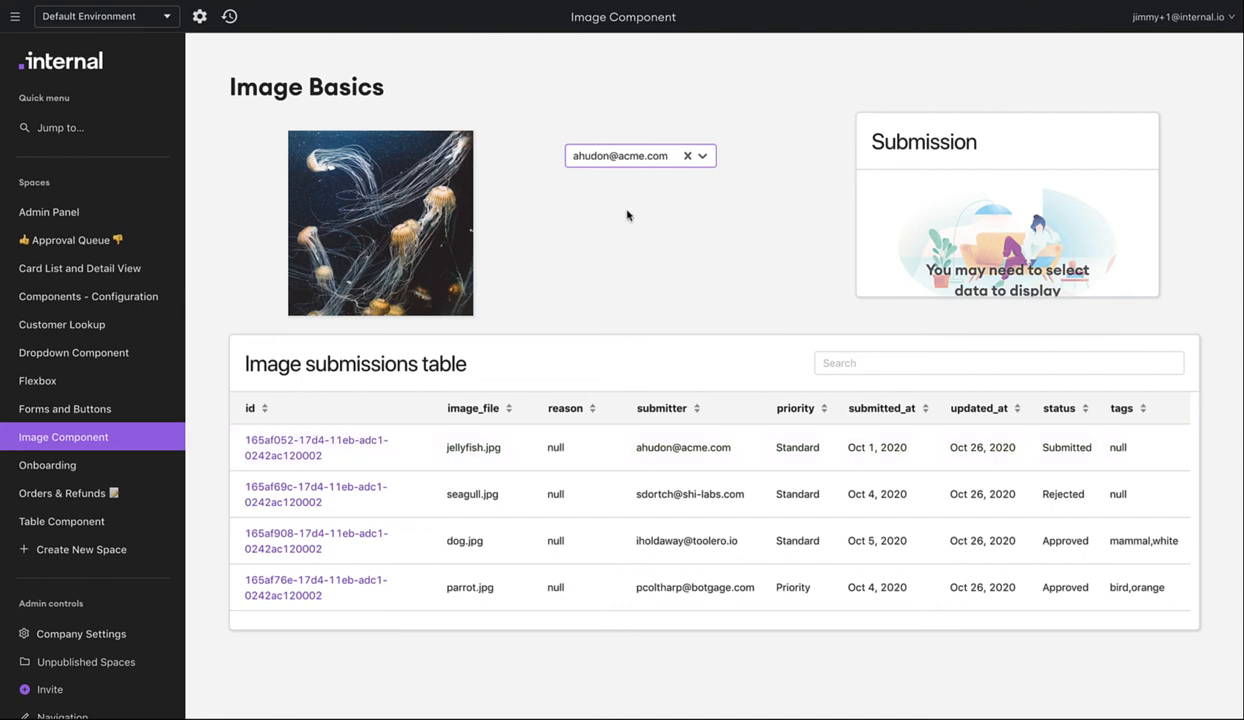
{"action": "left_click", "coordinate": [700, 157]}
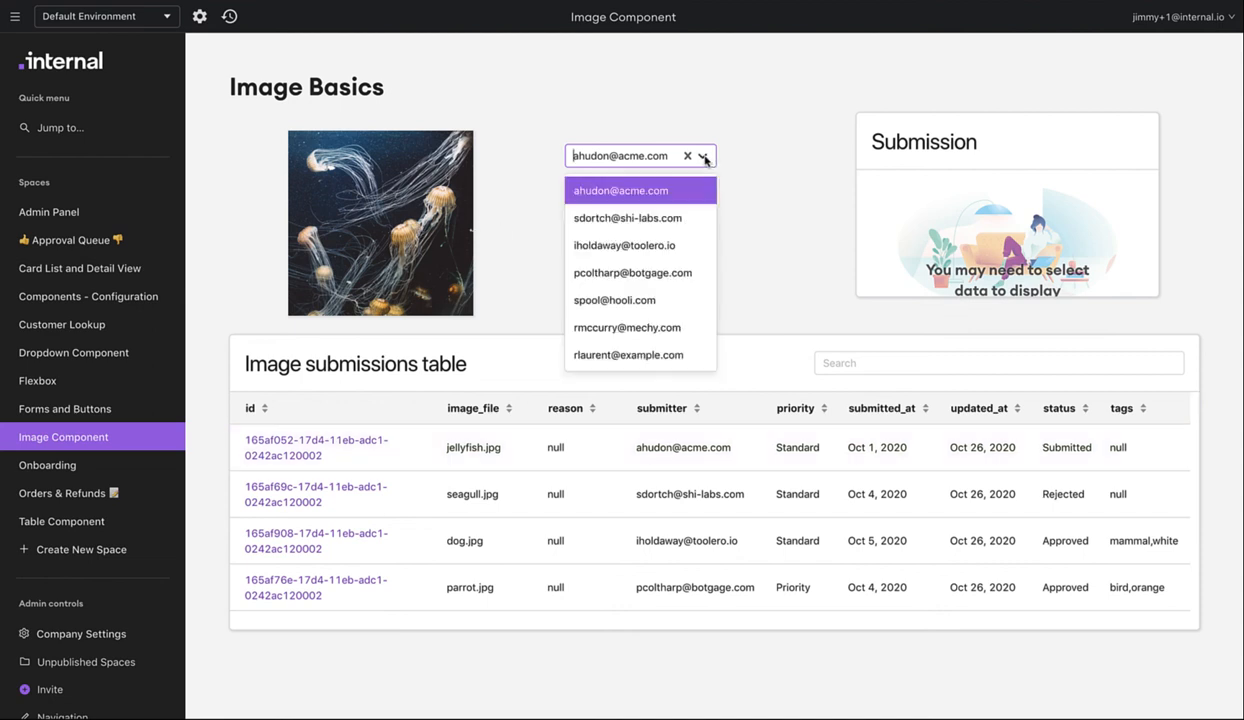
{"action": "left_click", "coordinate": [664, 219]}
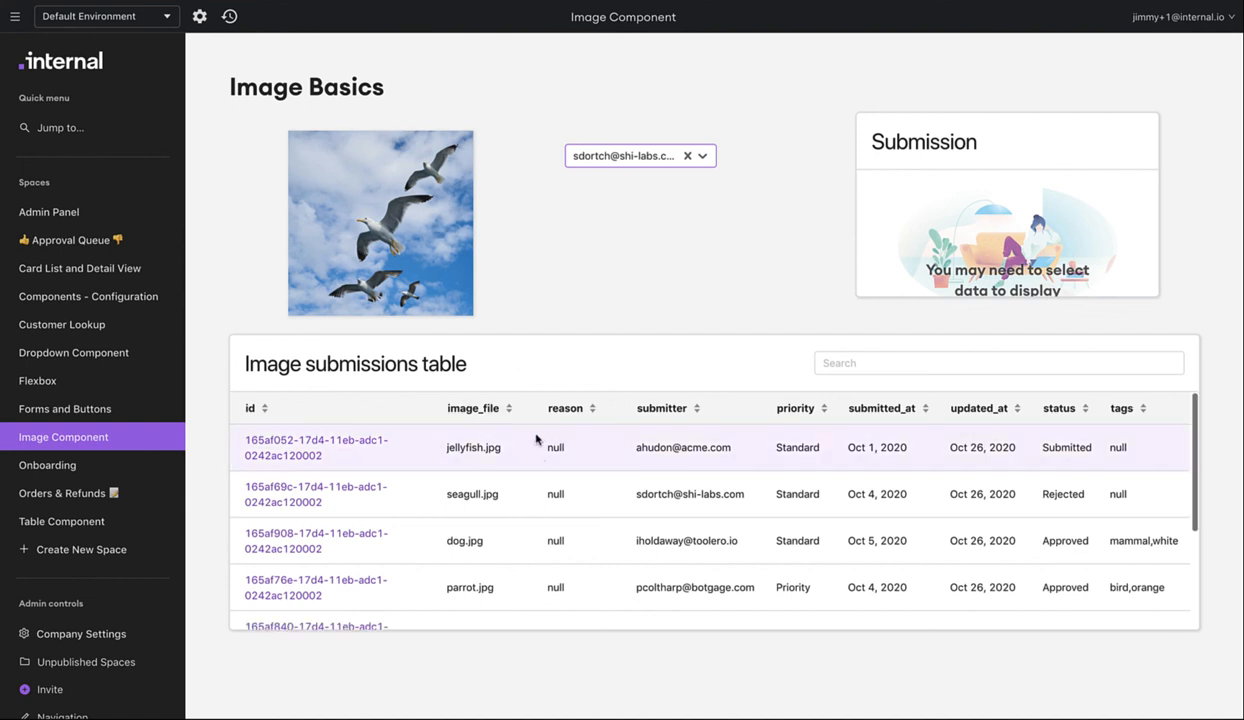
{"action": "left_click", "coordinate": [589, 508]}
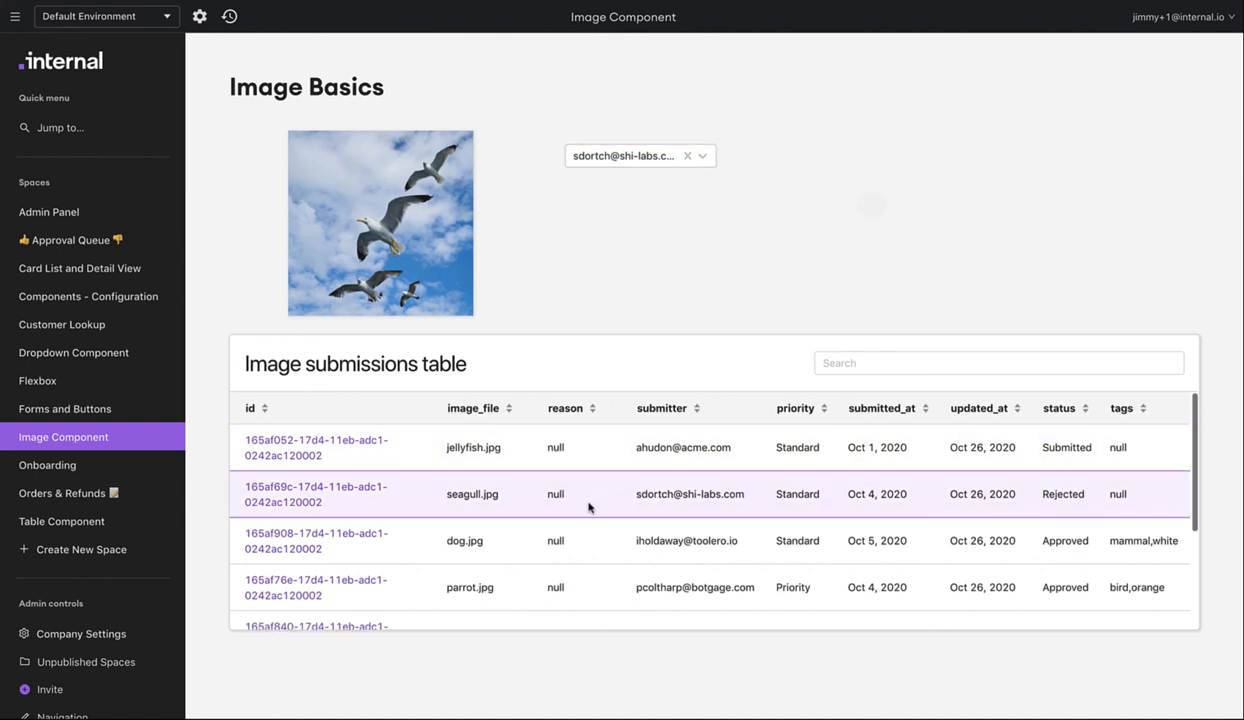